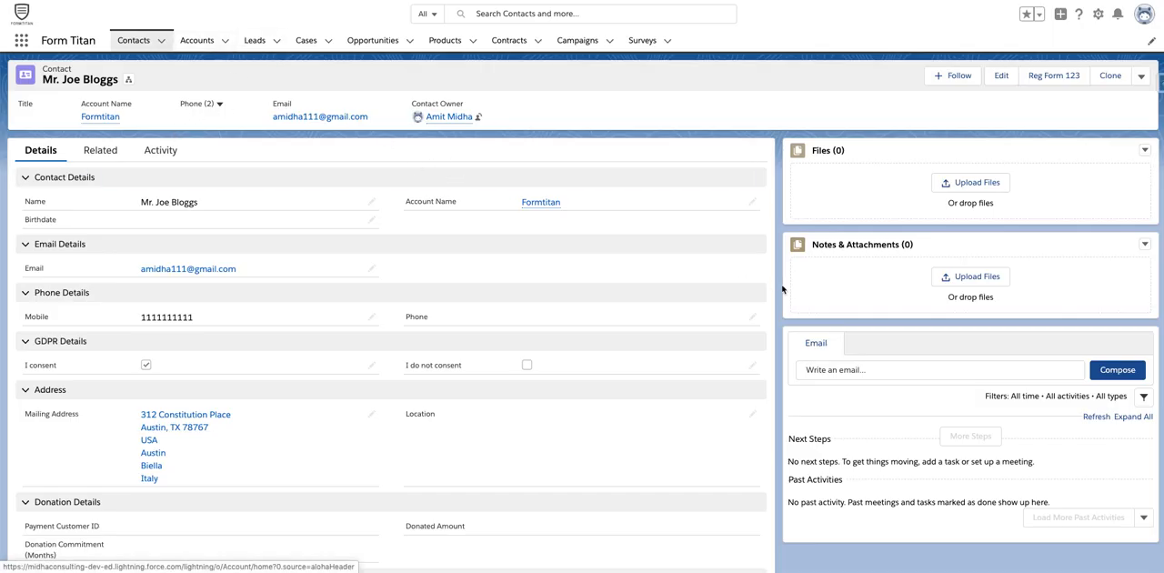
Start a file upload to the contact and browse to the Testing Docs folder on the Desktop.
{"action": "left_click", "coordinate": [964, 184]}
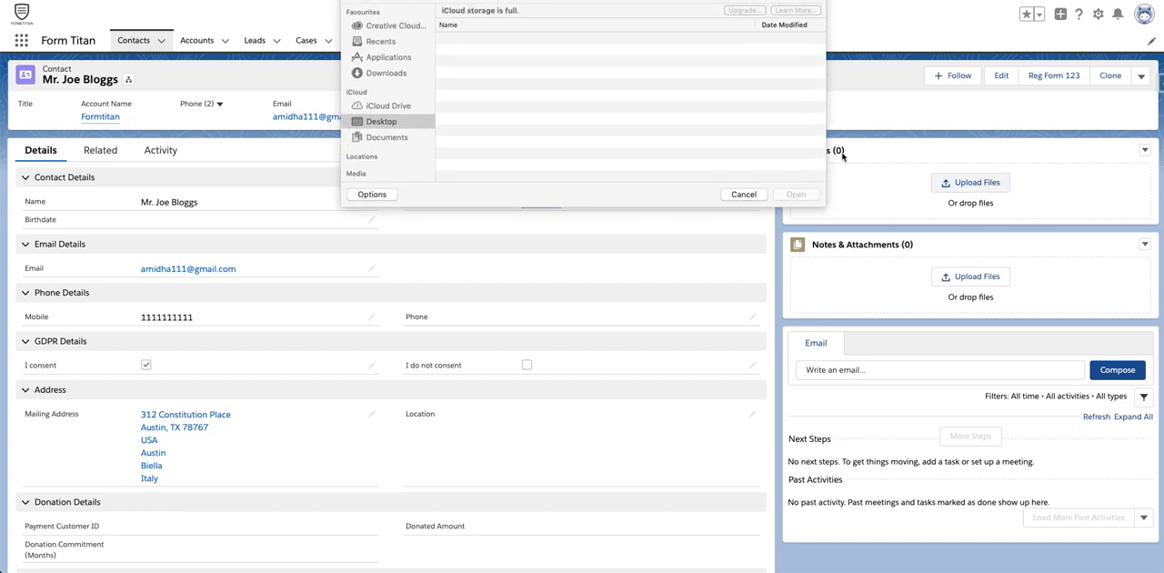
{"action": "double_click", "coordinate": [492, 86]}
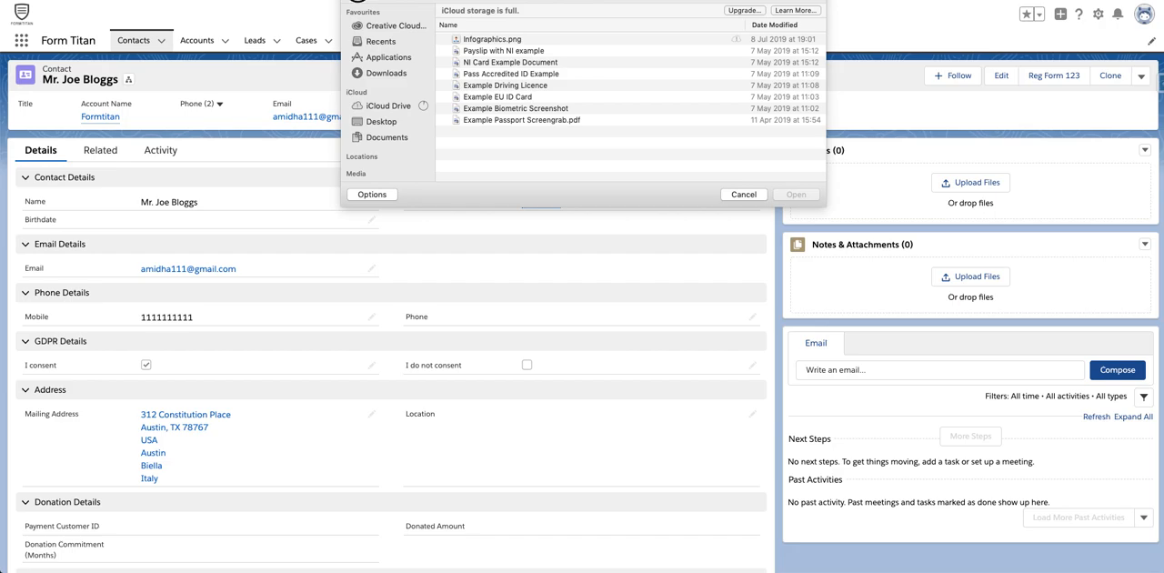
{"action": "left_click", "coordinate": [358, 0]}
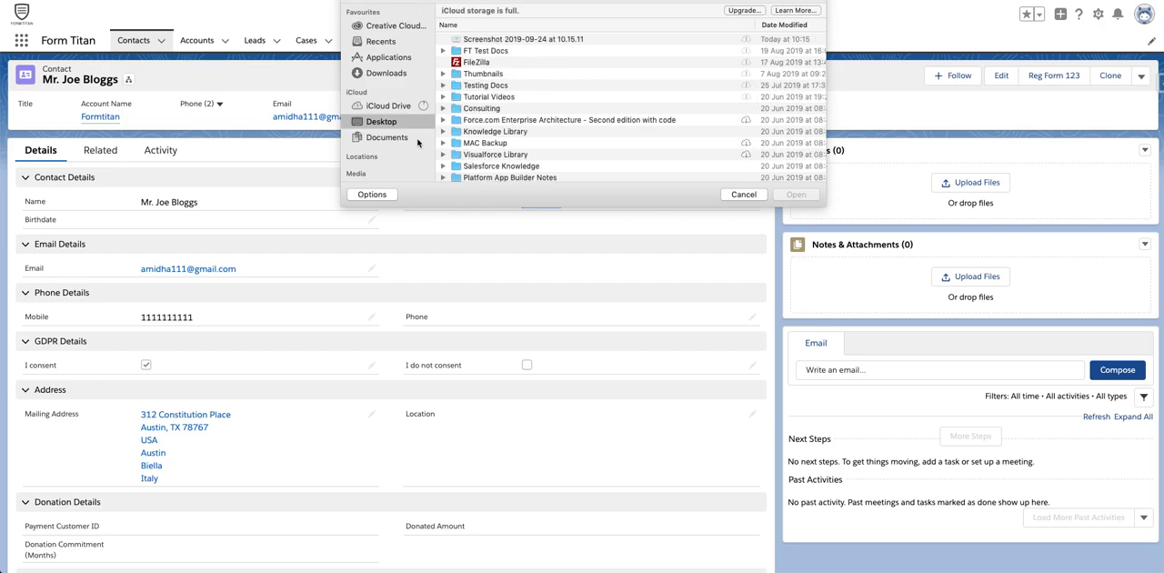
{"action": "double_click", "coordinate": [482, 85]}
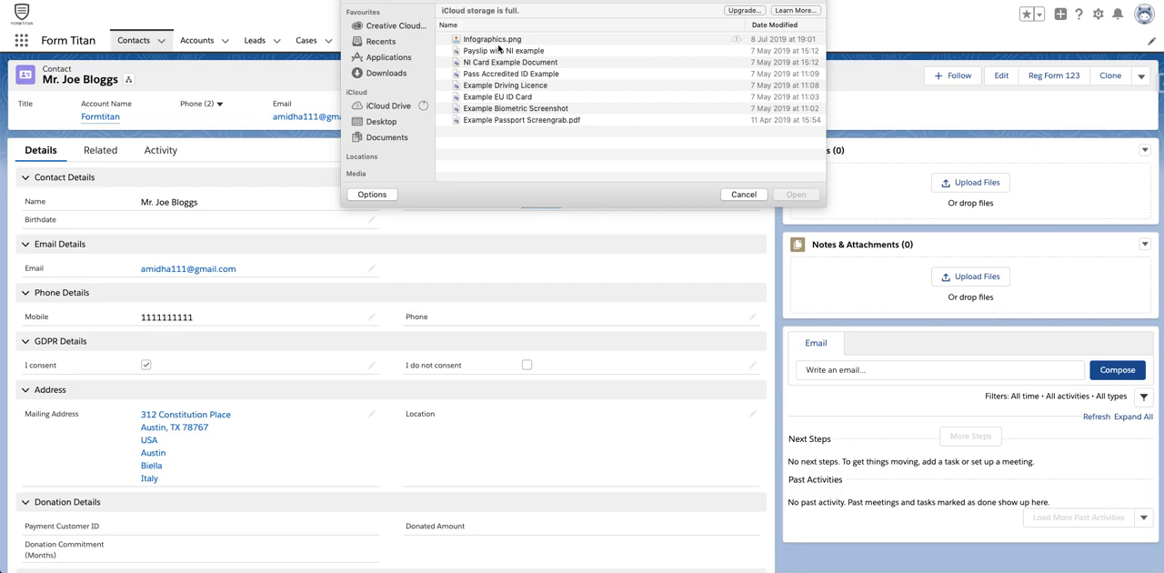
{"action": "left_click", "coordinate": [499, 51]}
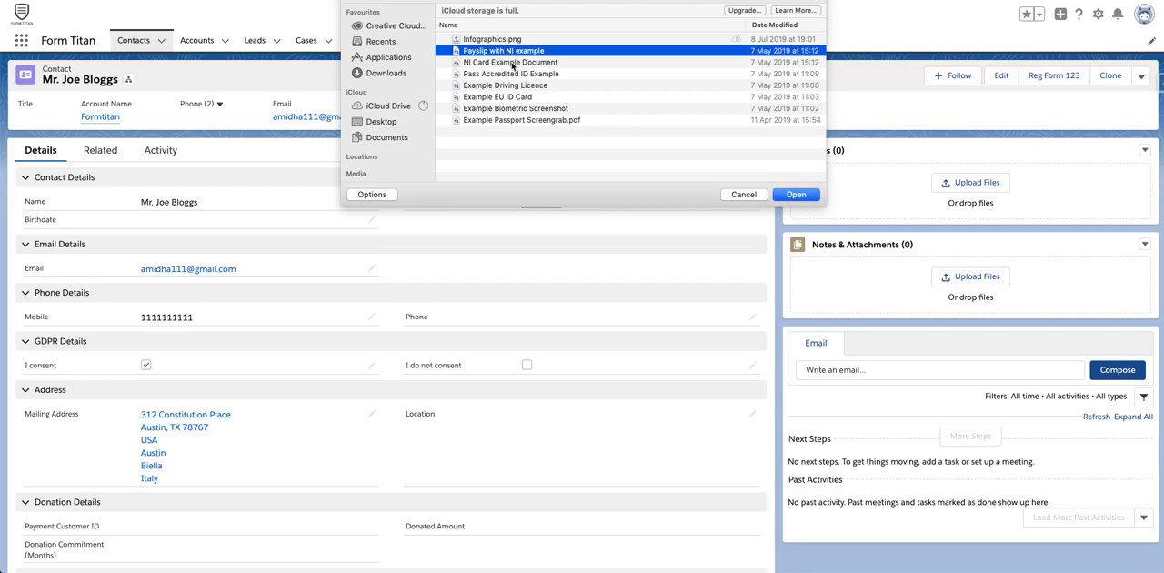
{"action": "left_click", "coordinate": [513, 63], "text": "shift"}
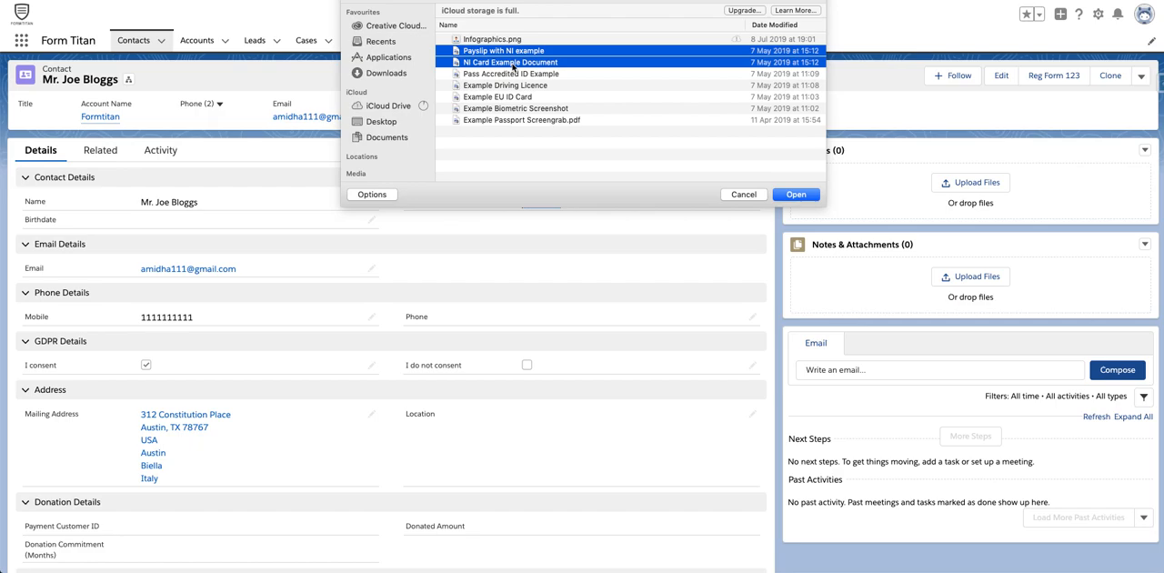
{"action": "left_click", "coordinate": [521, 51]}
{"action": "left_click", "coordinate": [532, 98]}
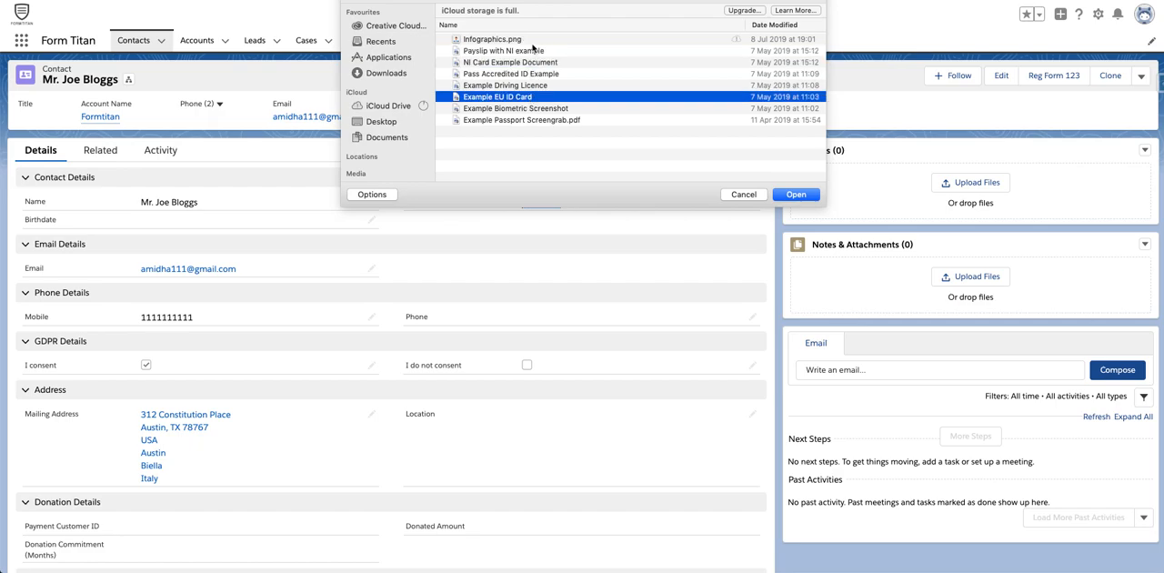
{"action": "left_click", "coordinate": [533, 43]}
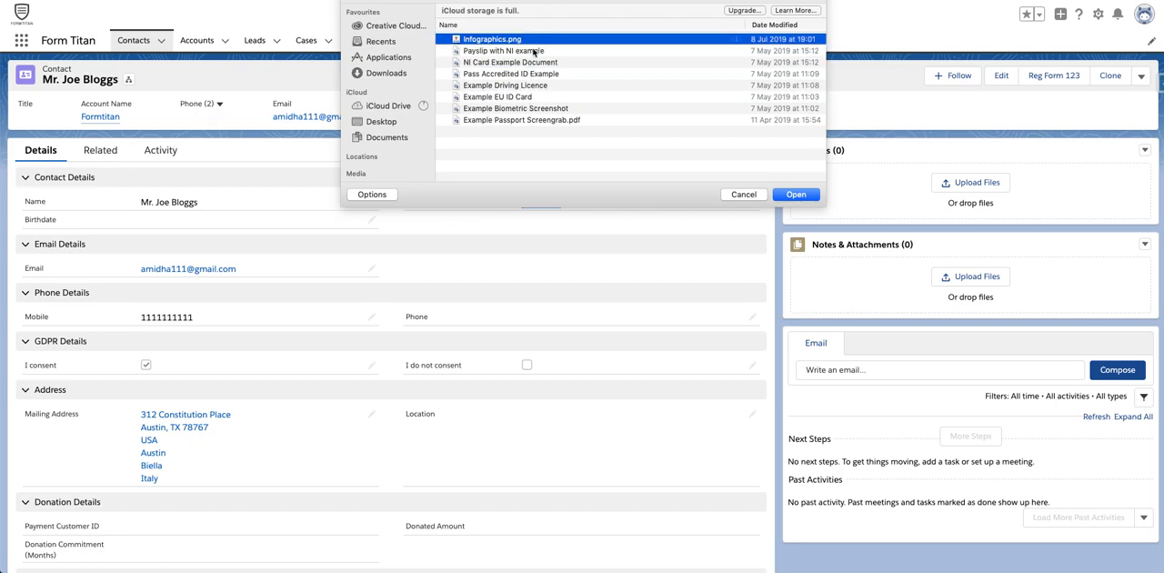
{"action": "left_click", "coordinate": [541, 121], "text": "super"}
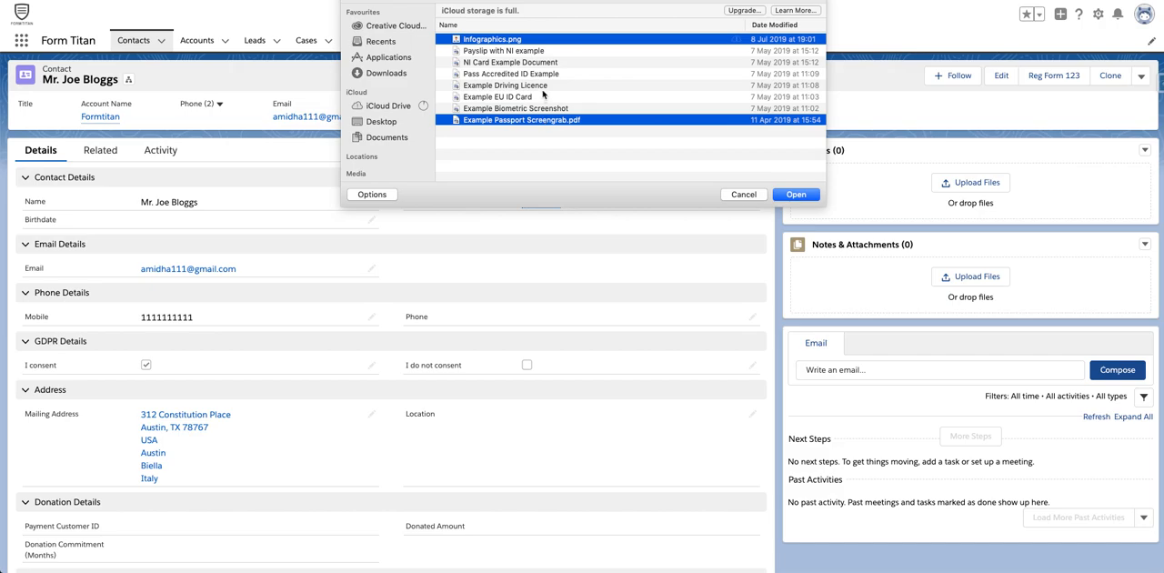
{"action": "left_click", "coordinate": [543, 88], "text": "super"}
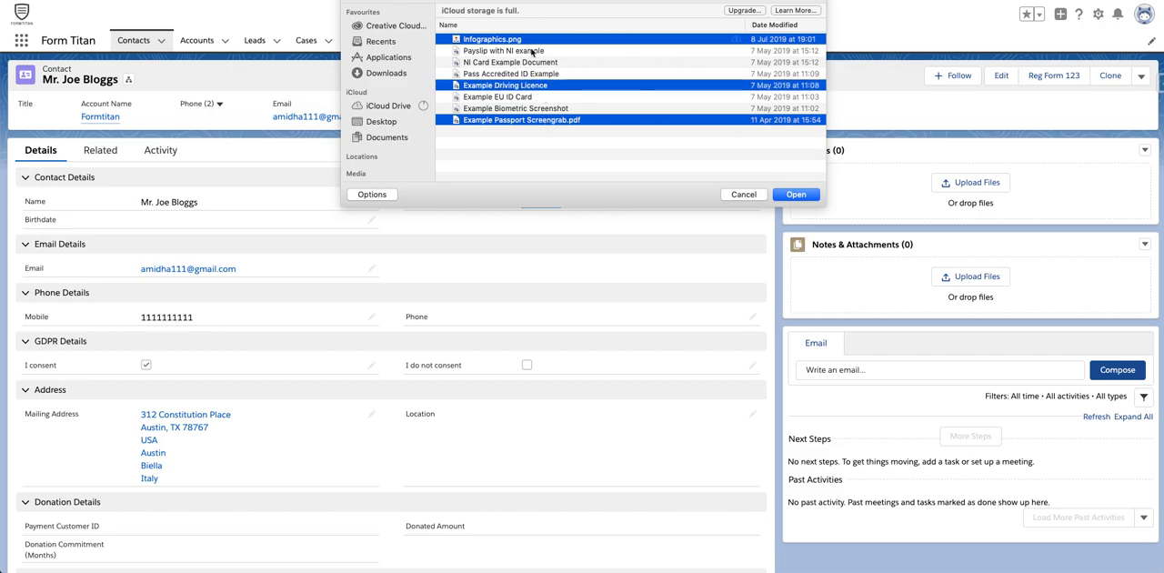
{"action": "left_click", "coordinate": [537, 62]}
Upload Payslip with NI example, Example Biometric Screenshot and Example Passport Screengrab.pdf to the contact's files.
{"action": "left_click", "coordinate": [543, 51]}
{"action": "left_click", "coordinate": [551, 110], "text": "super"}
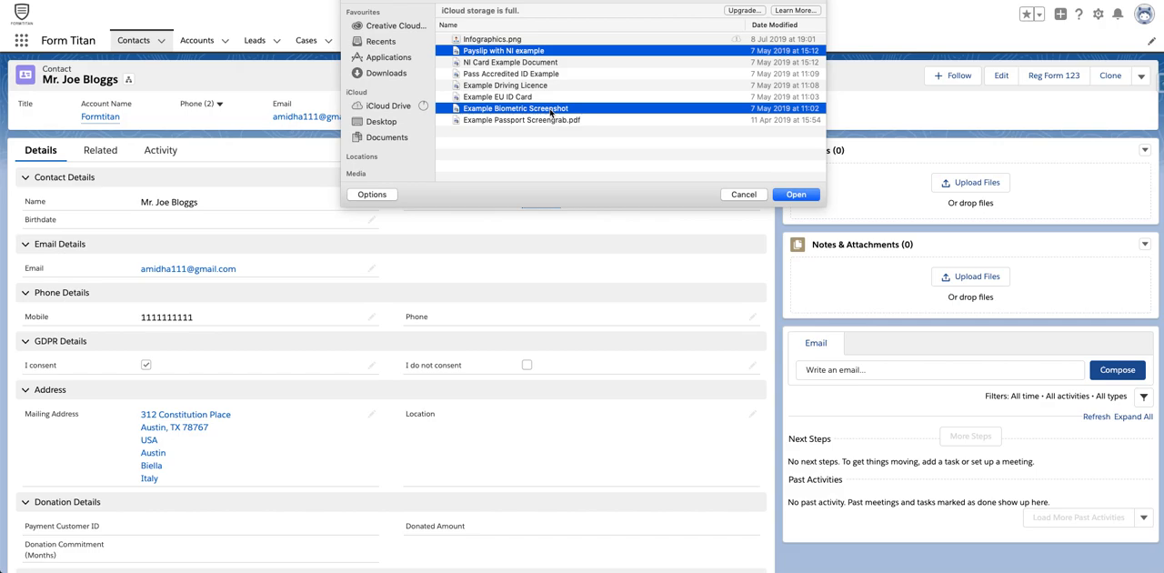
{"action": "left_click", "coordinate": [551, 121], "text": "super"}
{"action": "left_click", "coordinate": [796, 193]}
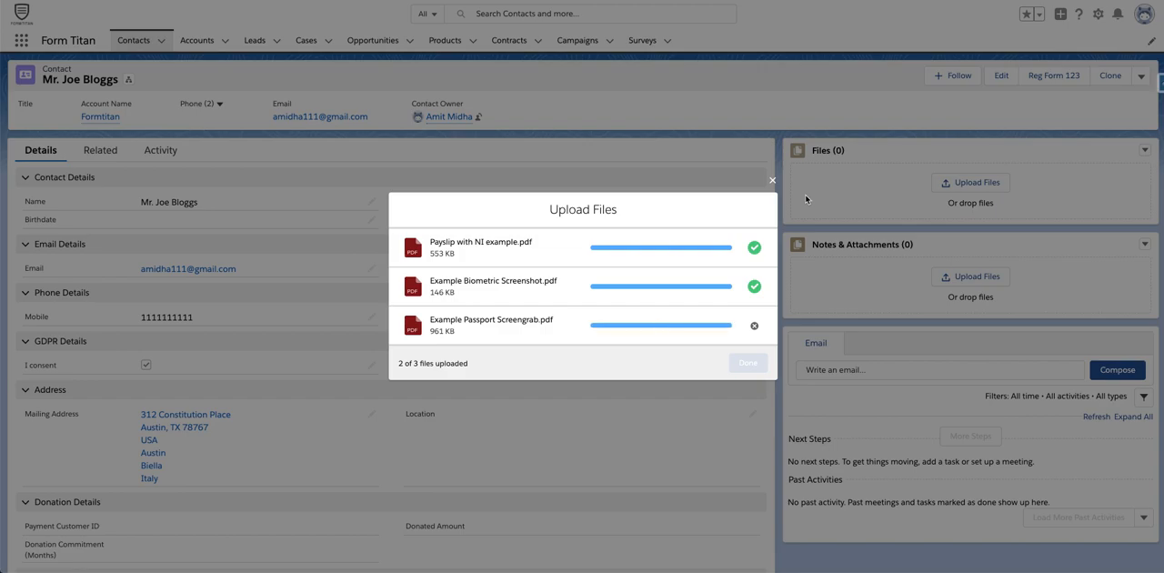
{"action": "left_click", "coordinate": [748, 362]}
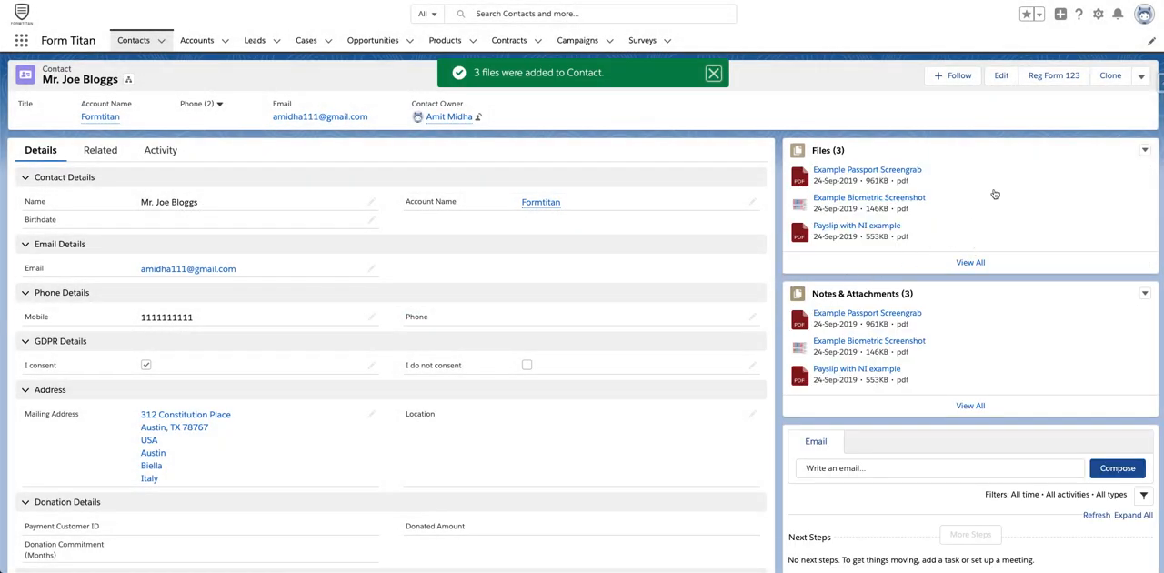
Add the Word file Document 1 from the Desktop's FT Test Docs folder through the contact's full file list, and reopen the contact record.
{"action": "left_click", "coordinate": [970, 263]}
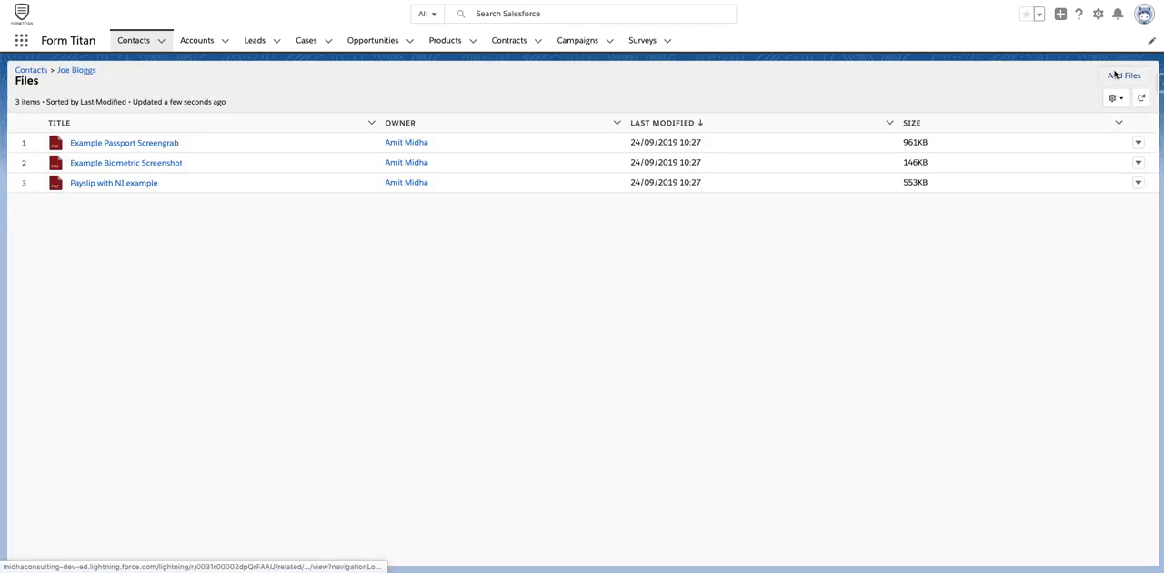
{"action": "left_click", "coordinate": [1121, 76]}
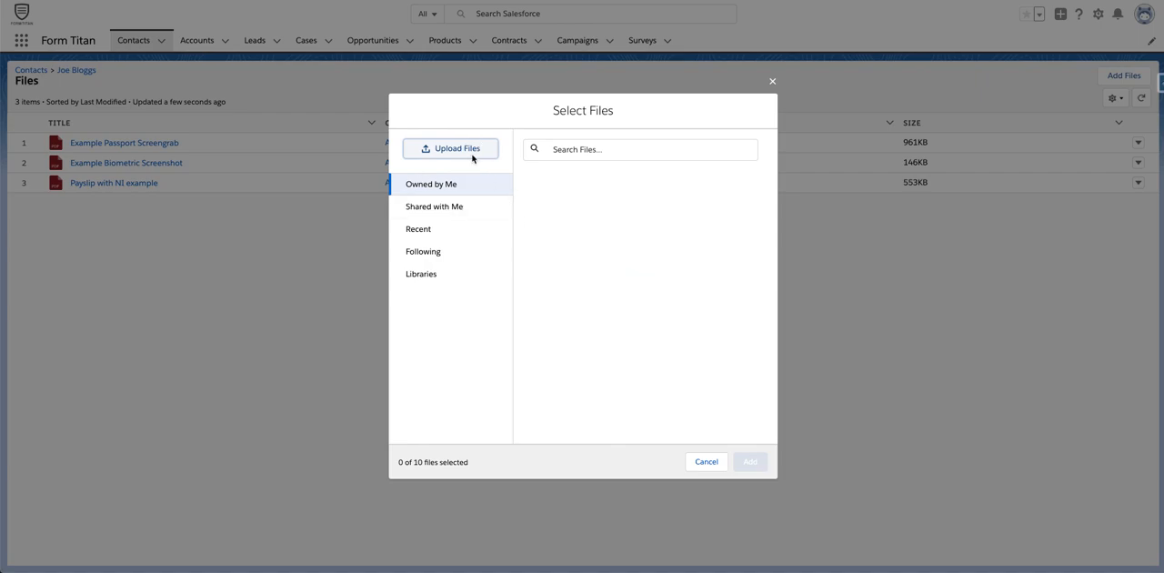
{"action": "left_click", "coordinate": [473, 154]}
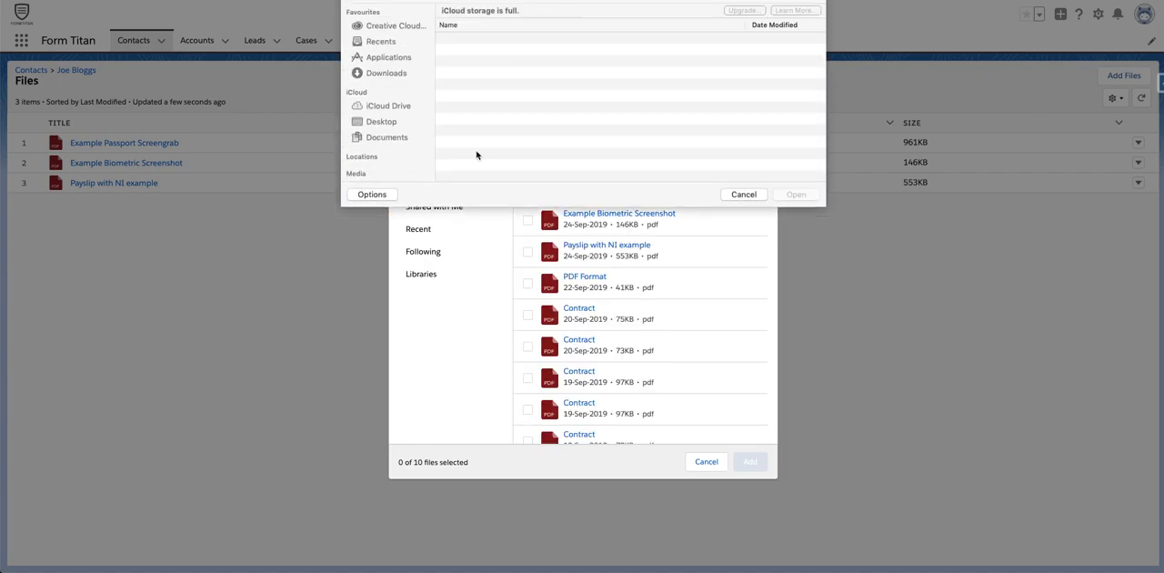
{"action": "left_click", "coordinate": [380, 121]}
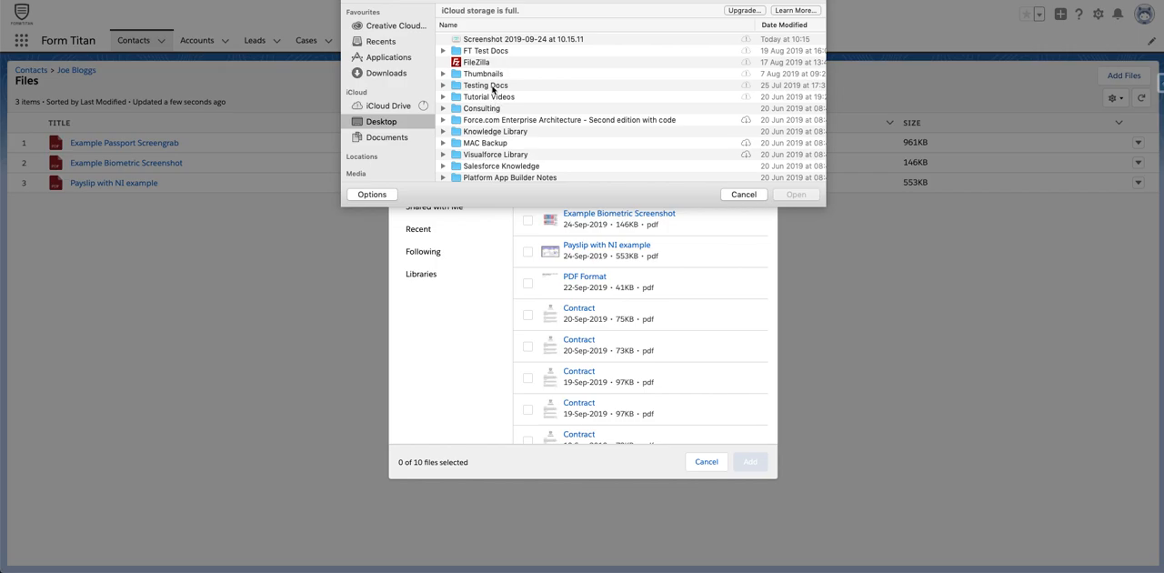
{"action": "double_click", "coordinate": [495, 51]}
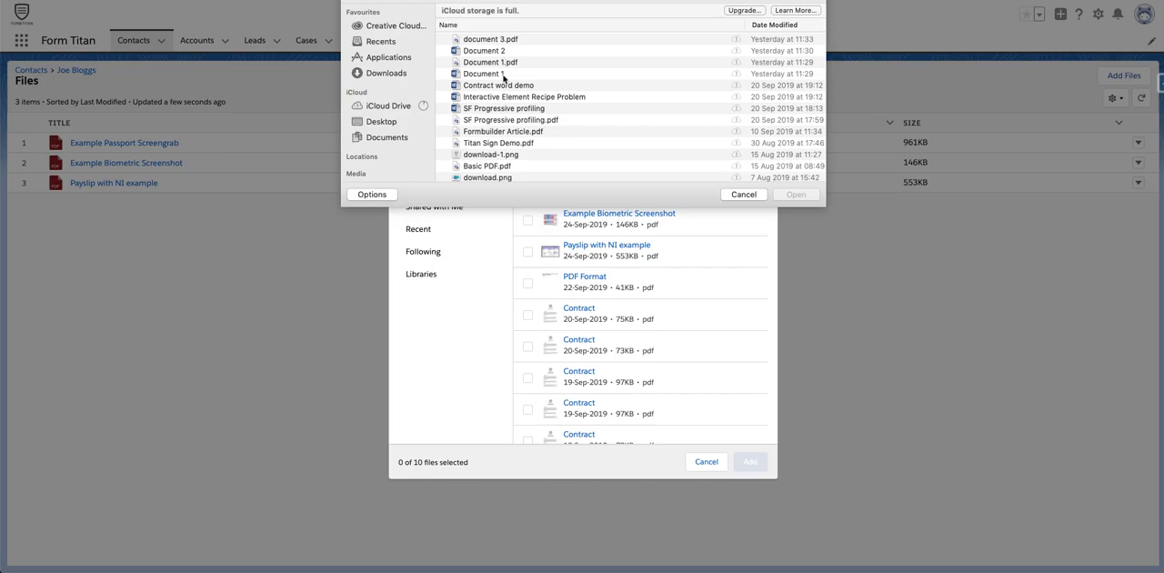
{"action": "double_click", "coordinate": [503, 75]}
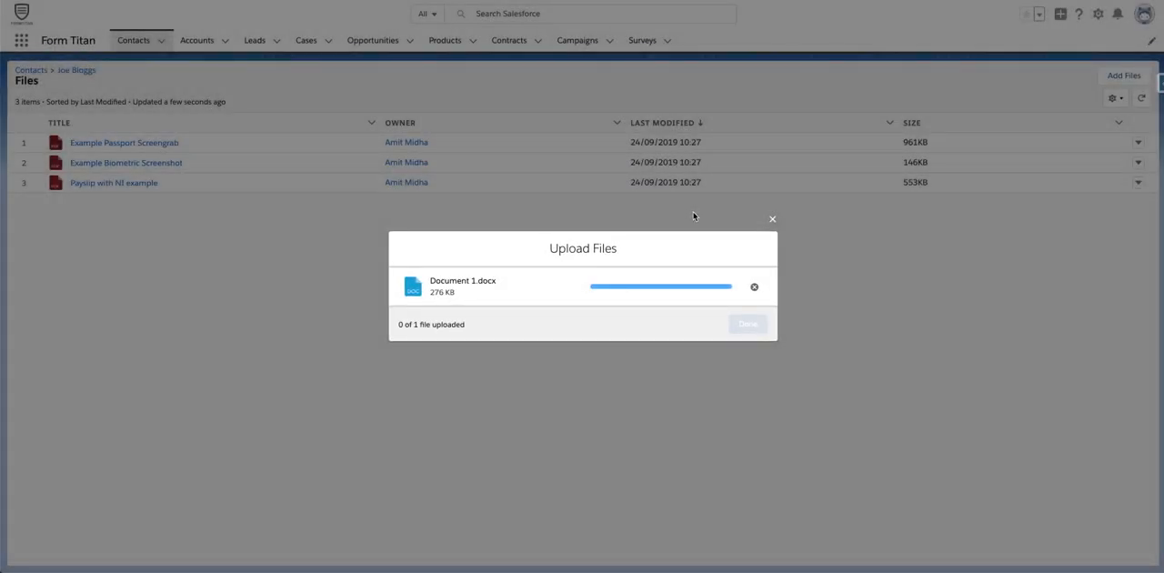
{"action": "left_click", "coordinate": [754, 329]}
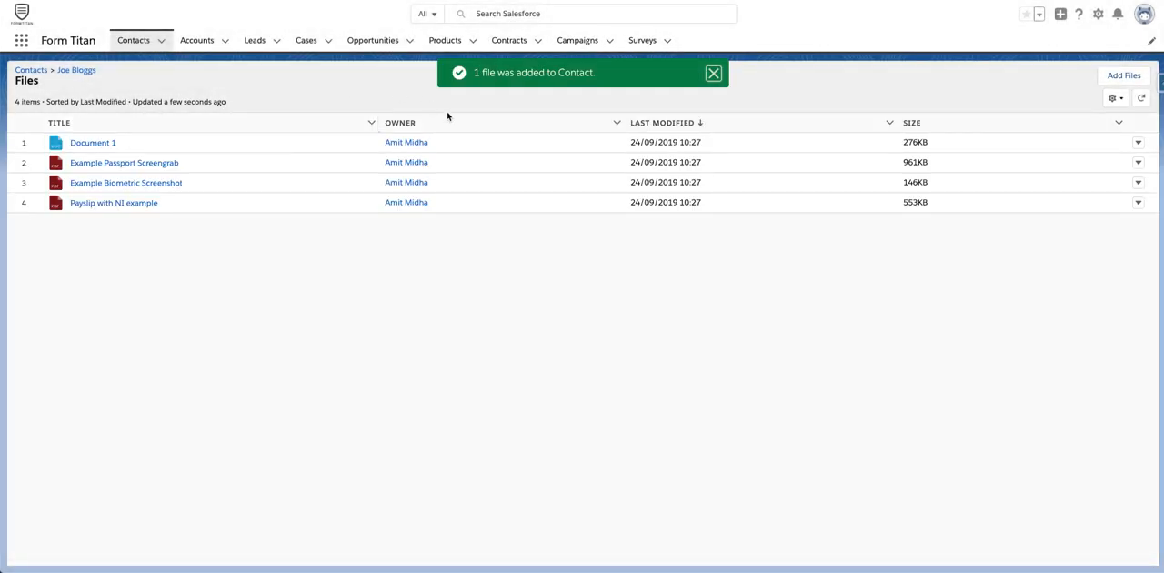
{"action": "left_click", "coordinate": [142, 47]}
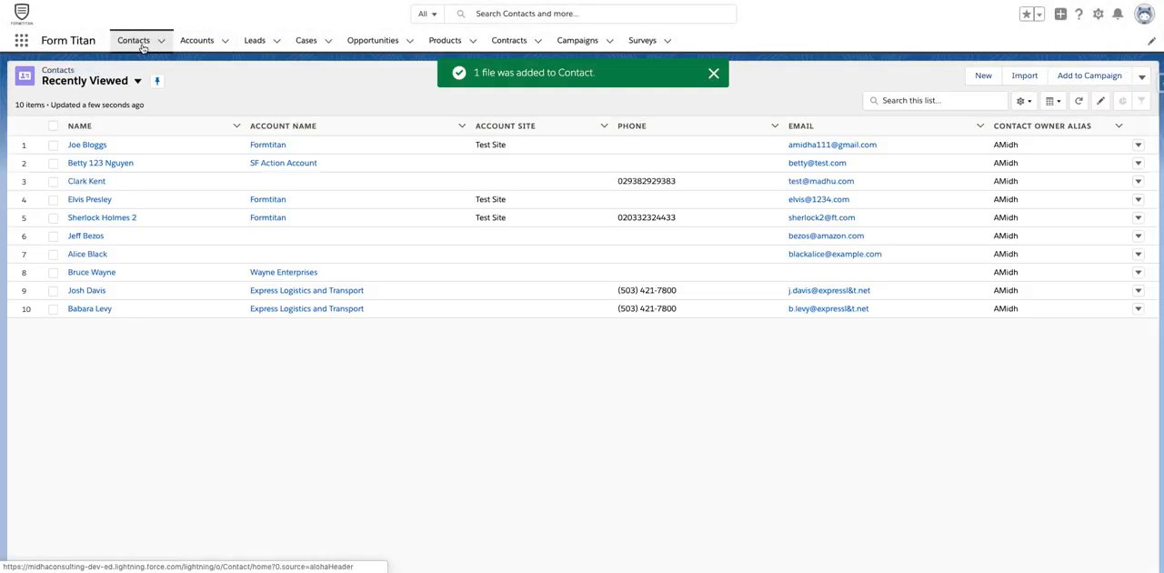
{"action": "left_click", "coordinate": [82, 145]}
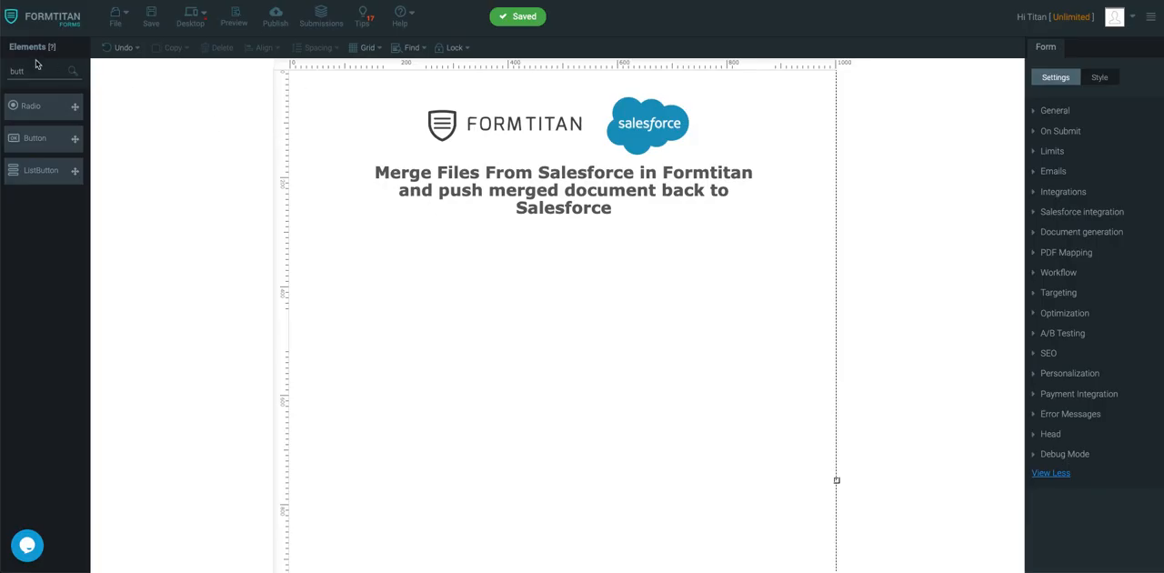
In the FormTitan form builder, add a hidden field at the form's upper-right corner, above the title.
{"action": "triple_click", "coordinate": [49, 71]}
{"action": "type", "text": "hi"}
{"action": "left_click_drag", "start_coordinate": [35, 106], "coordinate": [731, 104]}
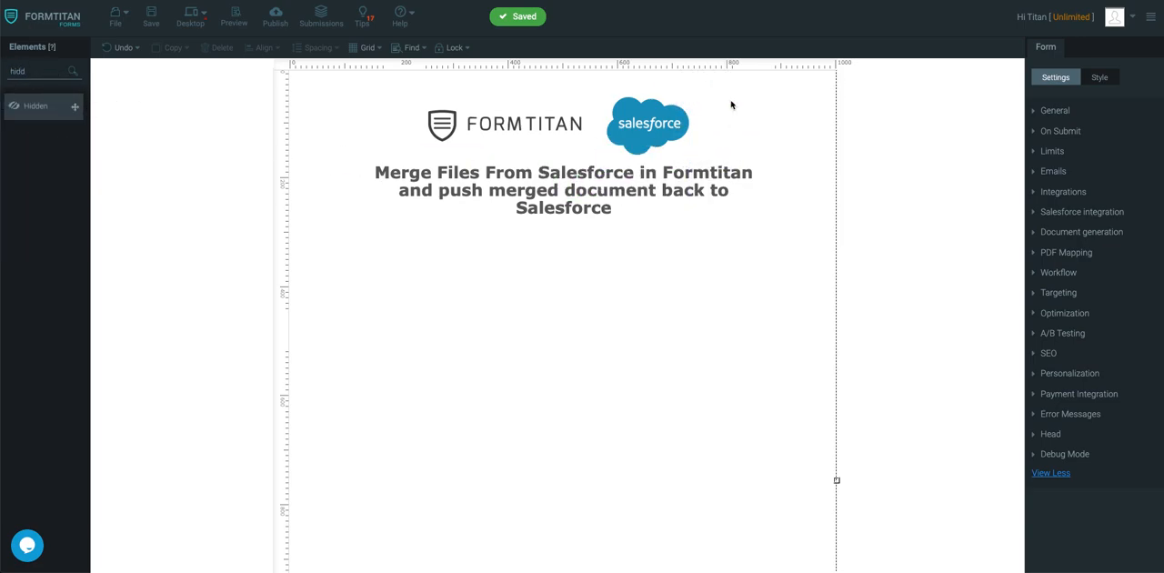
Add a section below the form title, widen it to almost the full form width and enable Auto-Sizing.
{"action": "double_click", "coordinate": [29, 73]}
{"action": "type", "text": "sec"}
{"action": "left_click_drag", "start_coordinate": [36, 106], "coordinate": [357, 246]}
{"action": "left_click_drag", "start_coordinate": [434, 287], "coordinate": [823, 287]}
{"action": "left_click", "coordinate": [1037, 191]}
Place a hidden field on the left side of the section and a textbox on its right side.
{"action": "left_click", "coordinate": [25, 75]}
{"action": "type", "text": "hidd"}
{"action": "left_click_drag", "start_coordinate": [29, 113], "coordinate": [367, 300]}
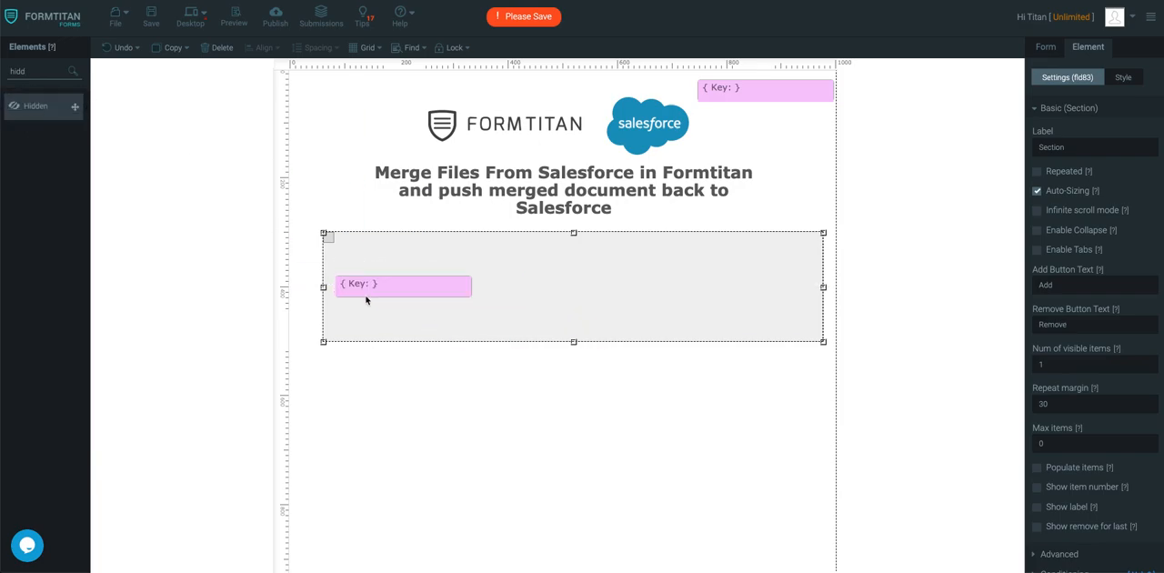
{"action": "type", "text": "text"}
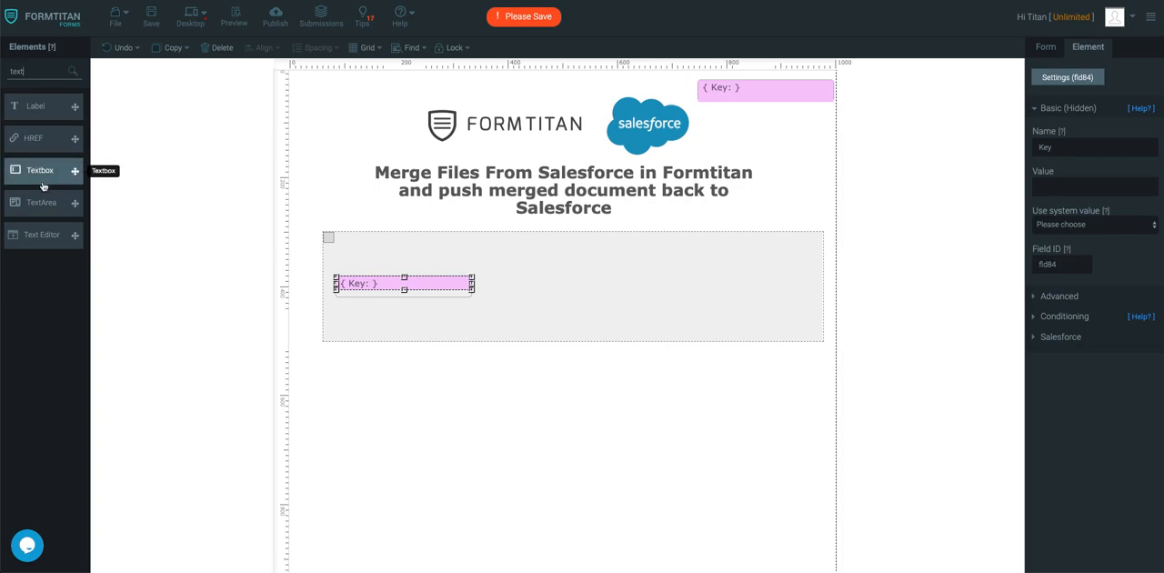
{"action": "left_click_drag", "start_coordinate": [42, 186], "coordinate": [692, 273]}
Name the hidden field above the title Contact ID and the hidden field inside the section File ID.
{"action": "left_click", "coordinate": [779, 99]}
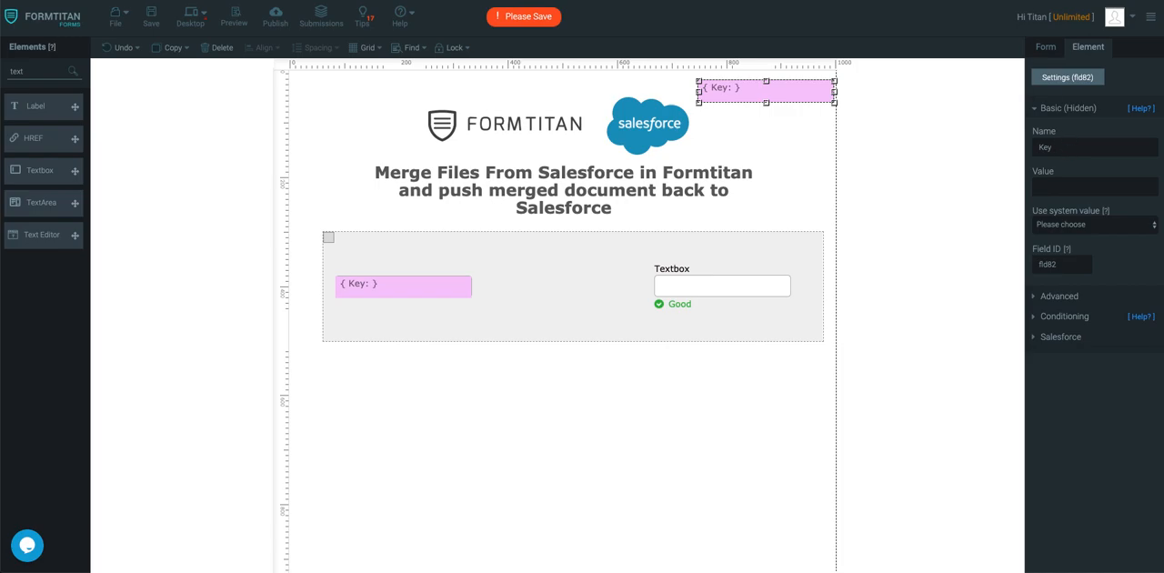
{"action": "double_click", "coordinate": [1065, 148]}
{"action": "type", "text": "Contact ID"}
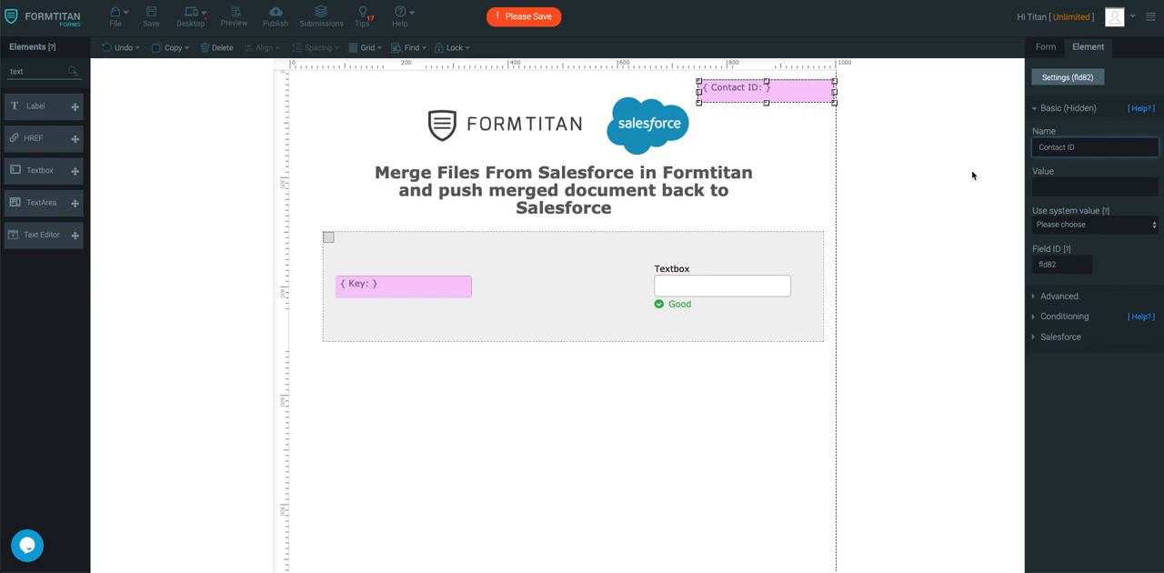
{"action": "left_click", "coordinate": [367, 286]}
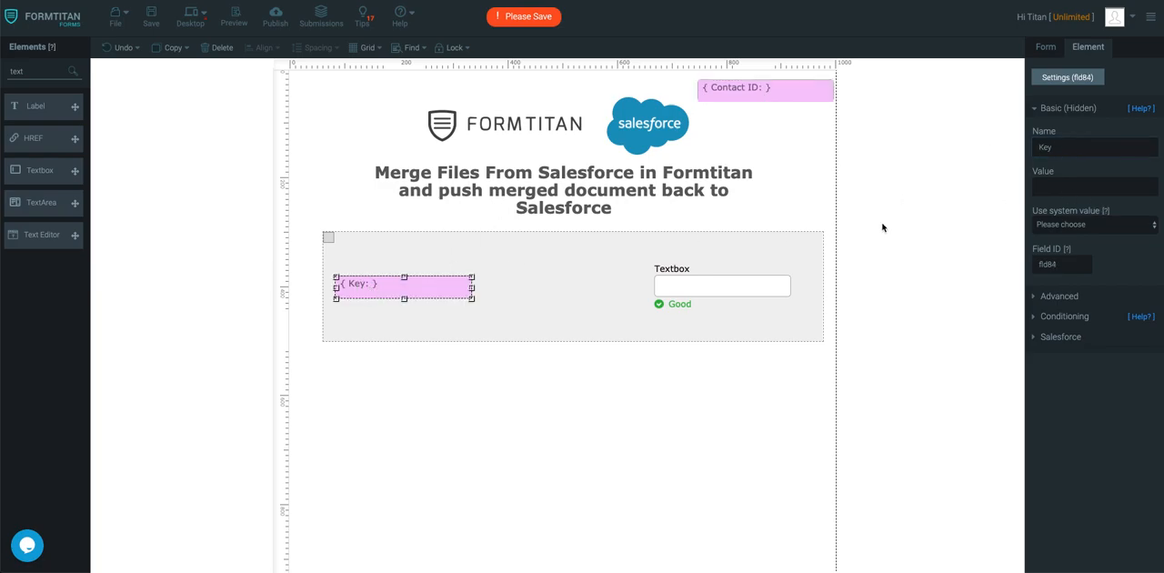
{"action": "double_click", "coordinate": [1083, 149]}
{"action": "type", "text": "File"}
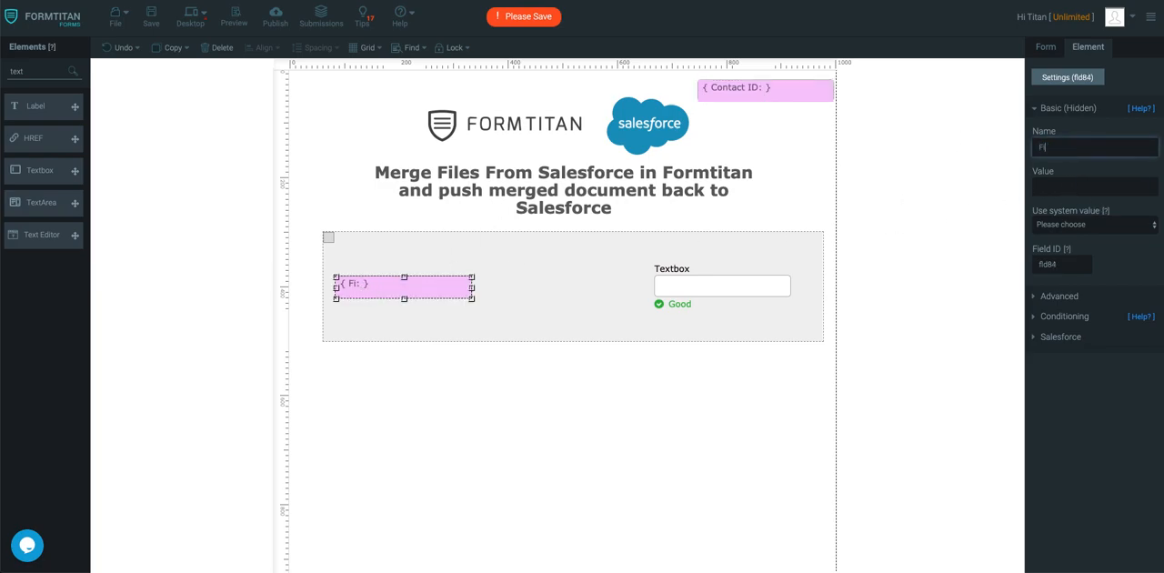
{"action": "type", "text": " ID"}
Copy the contact's Salesforce record ID from its page address, paste it as the Contact ID field's value and save the form.
{"action": "left_click", "coordinate": [759, 93]}
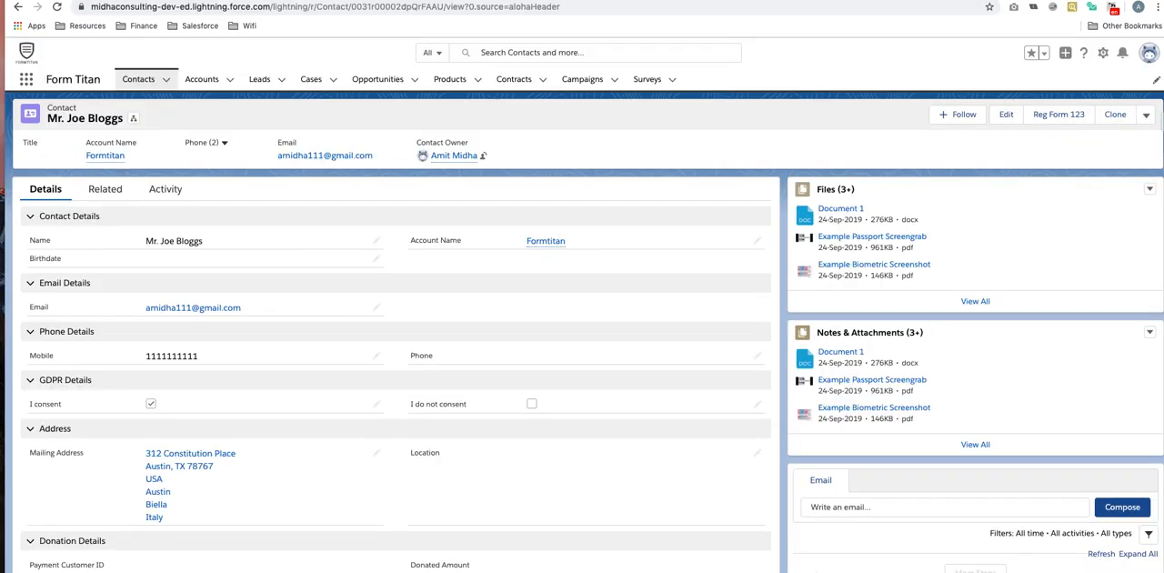
{"action": "left_click", "coordinate": [400, 7]}
{"action": "double_click", "coordinate": [411, 7]}
{"action": "key", "text": "super+c"}
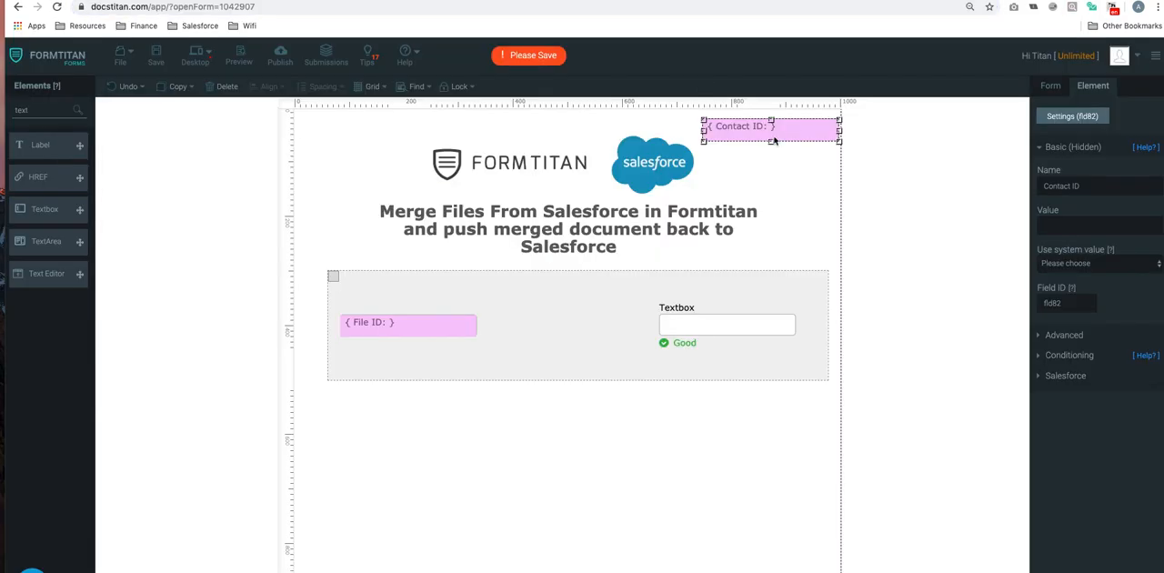
{"action": "left_click", "coordinate": [1077, 225]}
{"action": "key", "text": "super+v"}
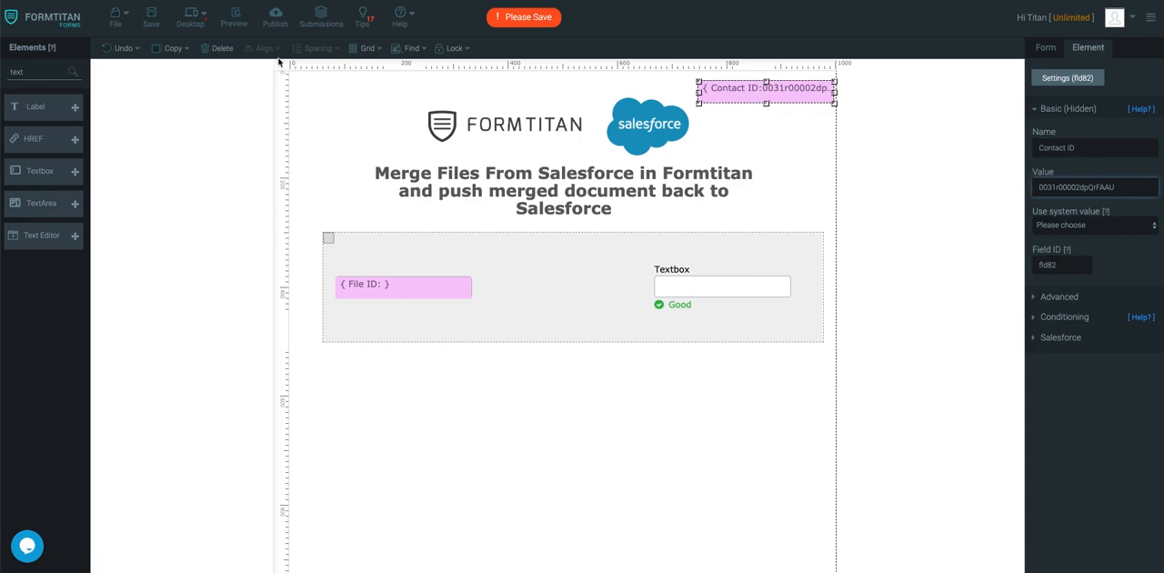
{"action": "left_click", "coordinate": [151, 18]}
Add a button centred below the section, set its button type to submit and save the form.
{"action": "double_click", "coordinate": [42, 72]}
{"action": "type", "text": "butt"}
{"action": "left_click_drag", "start_coordinate": [28, 135], "coordinate": [525, 391]}
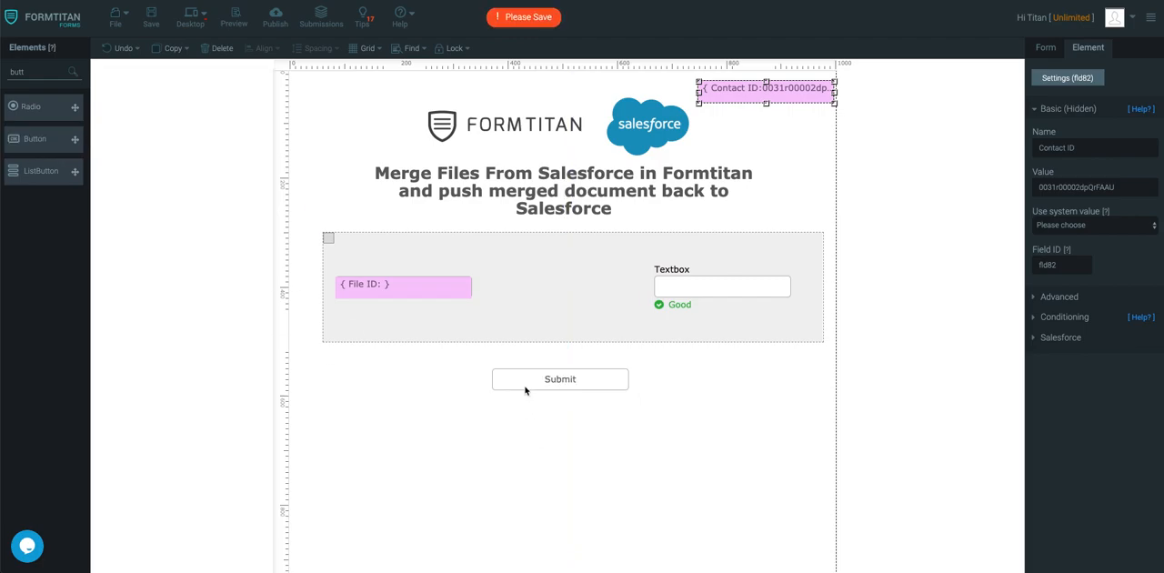
{"action": "left_click", "coordinate": [788, 290]}
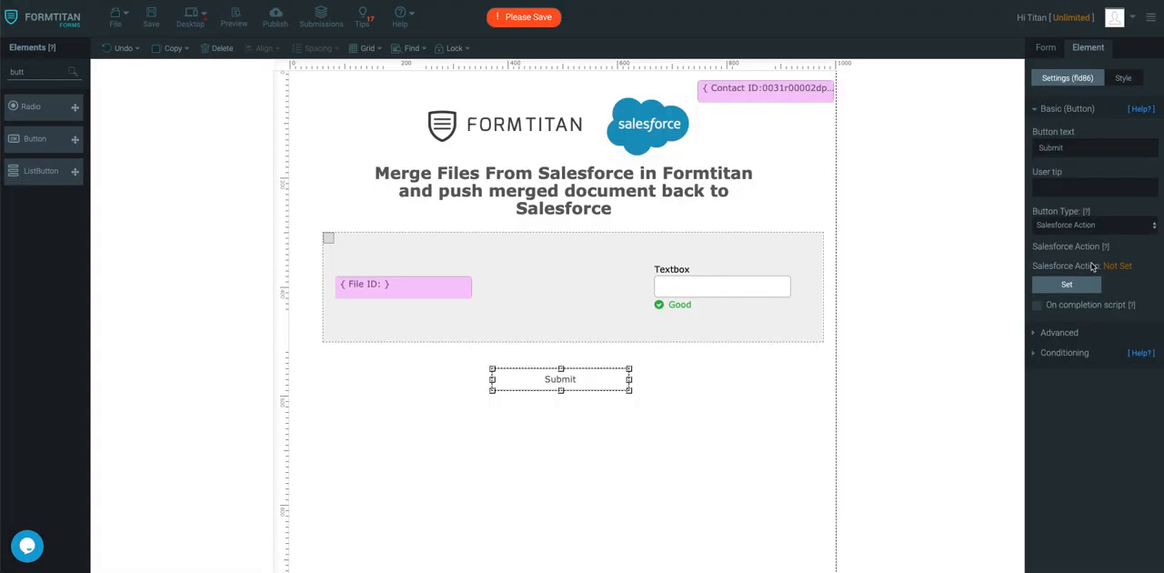
{"action": "left_click", "coordinate": [1131, 225]}
{"action": "left_click", "coordinate": [1072, 173]}
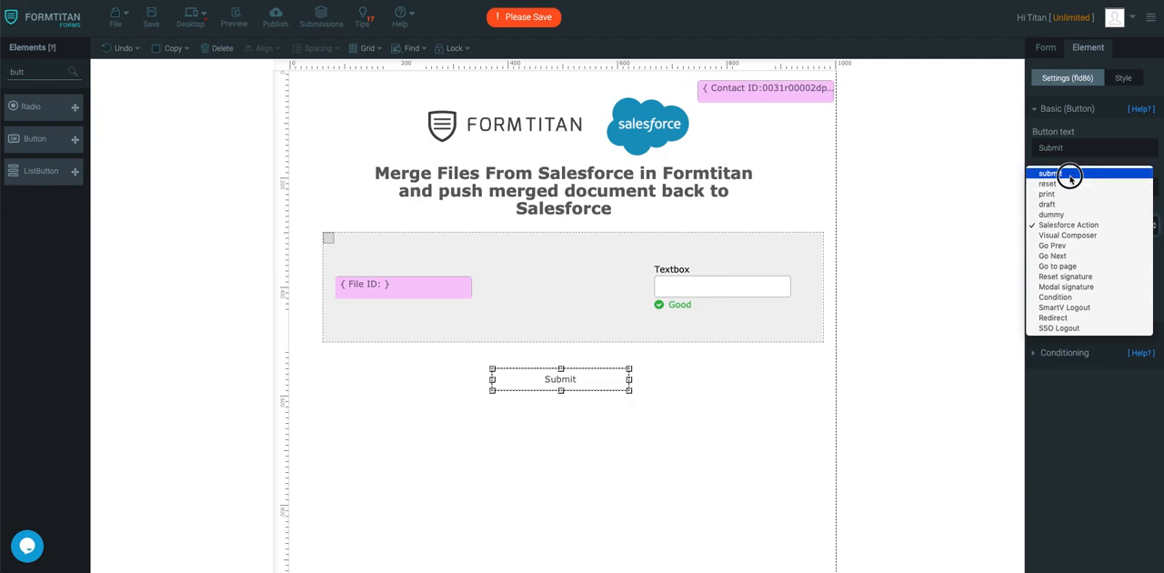
{"action": "left_click", "coordinate": [151, 17]}
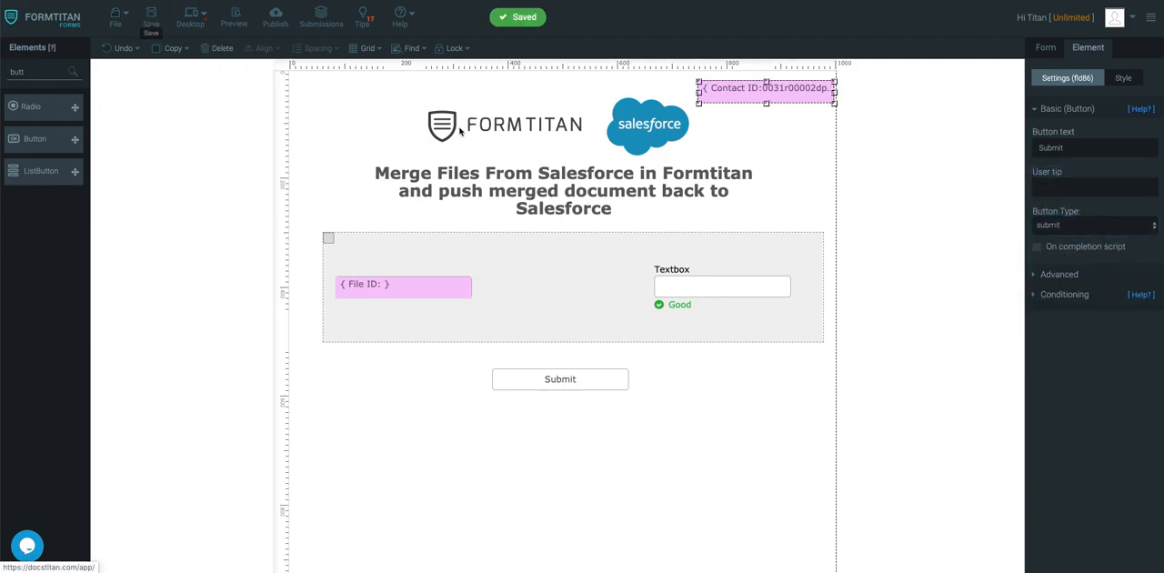
Select the File ID field in the section and save the form.
{"action": "left_click", "coordinate": [448, 299]}
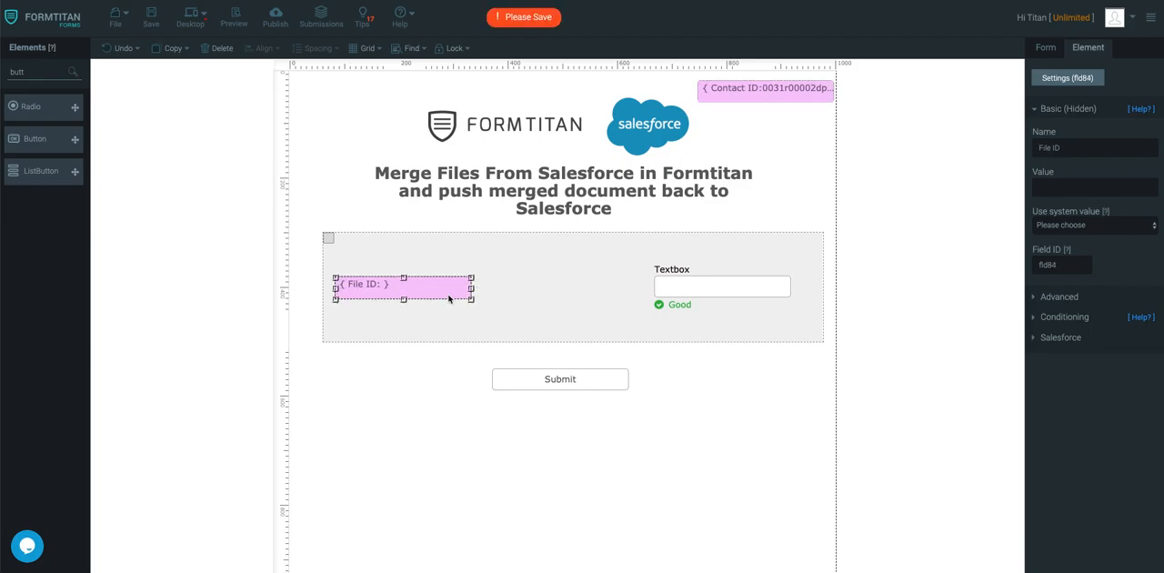
{"action": "left_click", "coordinate": [150, 18]}
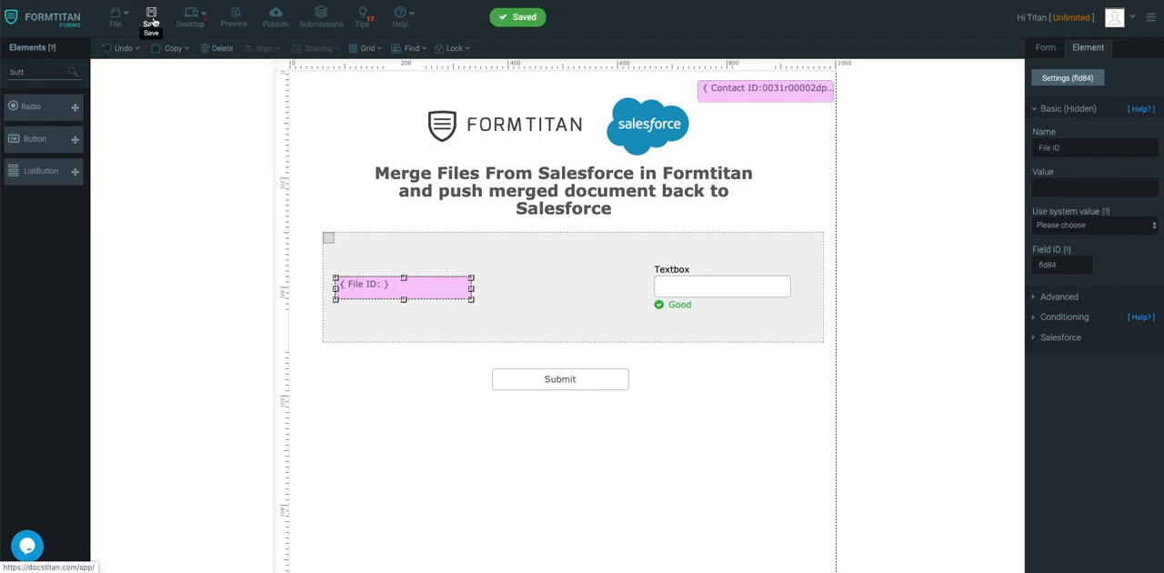
{"action": "left_click", "coordinate": [1046, 50]}
{"action": "left_click", "coordinate": [1066, 194]}
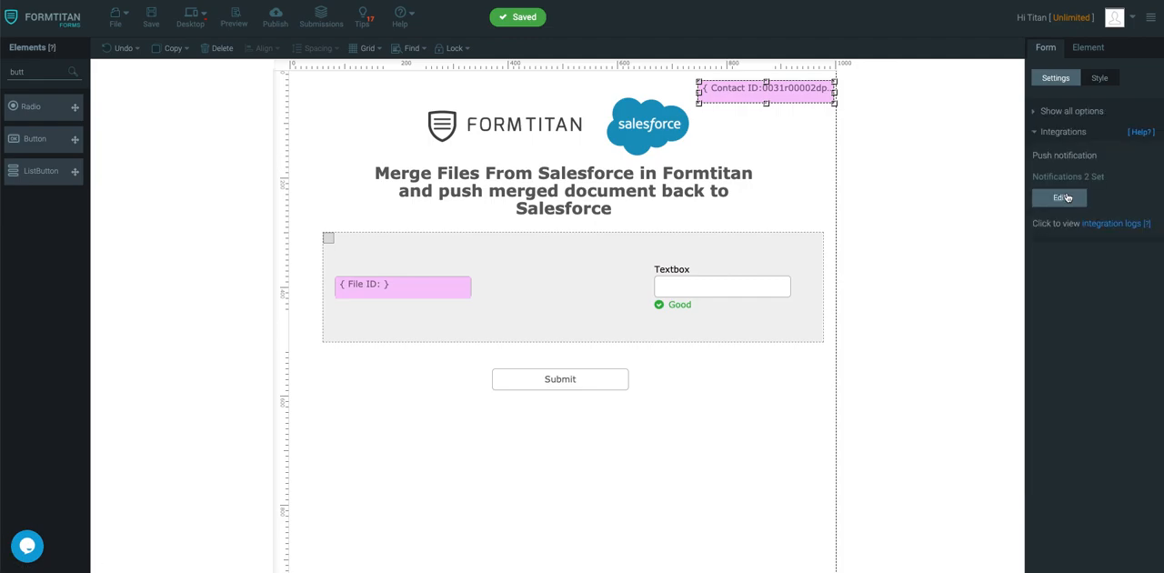
{"action": "left_click", "coordinate": [1063, 197]}
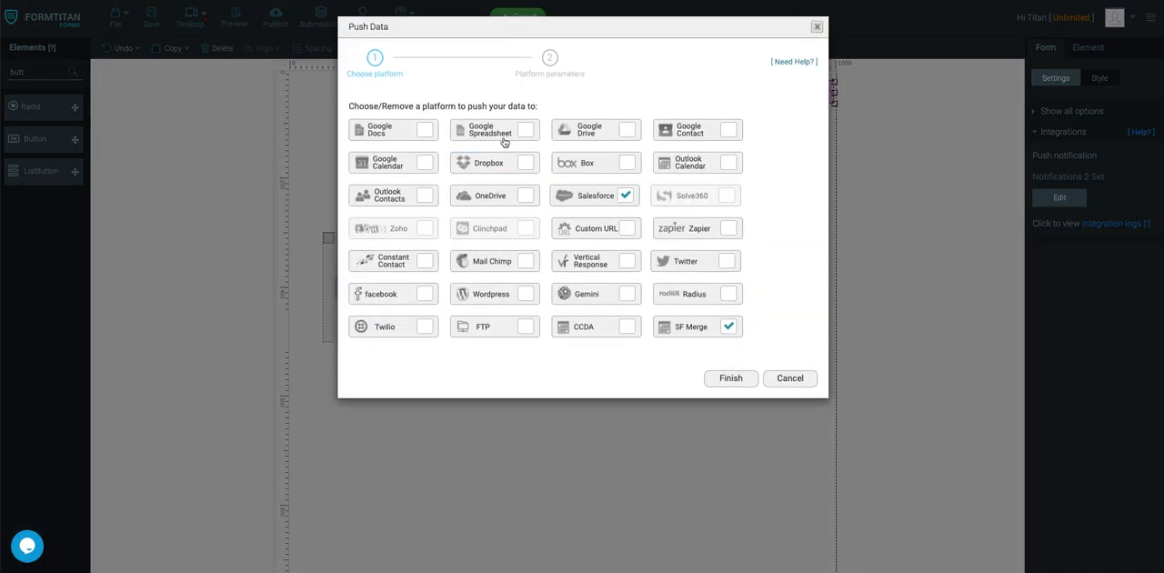
{"action": "left_click", "coordinate": [789, 378]}
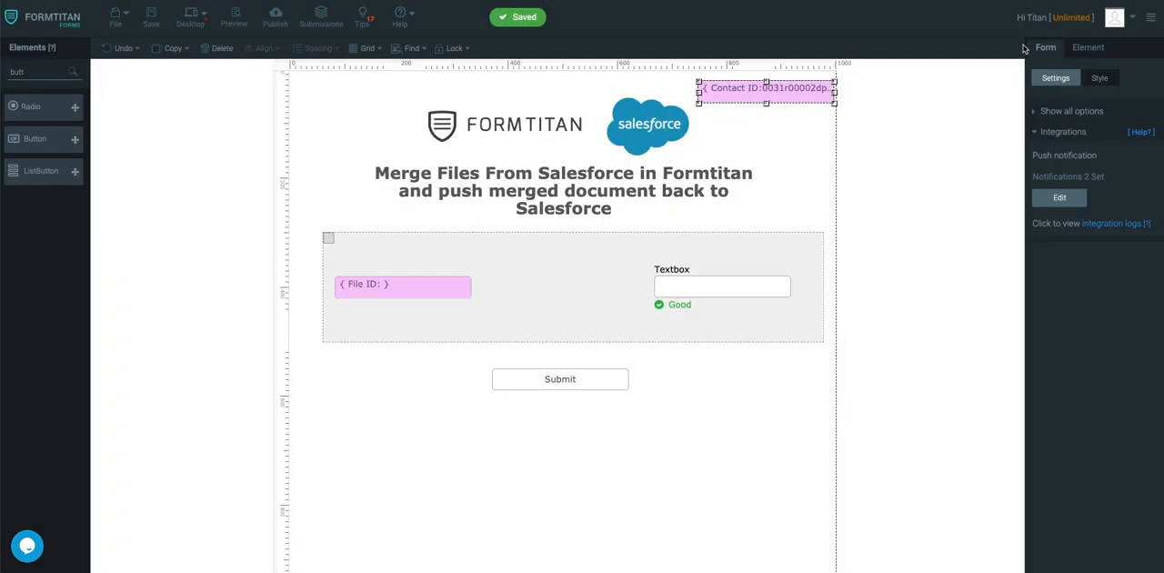
In the form's SF Merge push integration, set the source of record ID to File and the record ID to File ID.
{"action": "left_click", "coordinate": [1072, 110]}
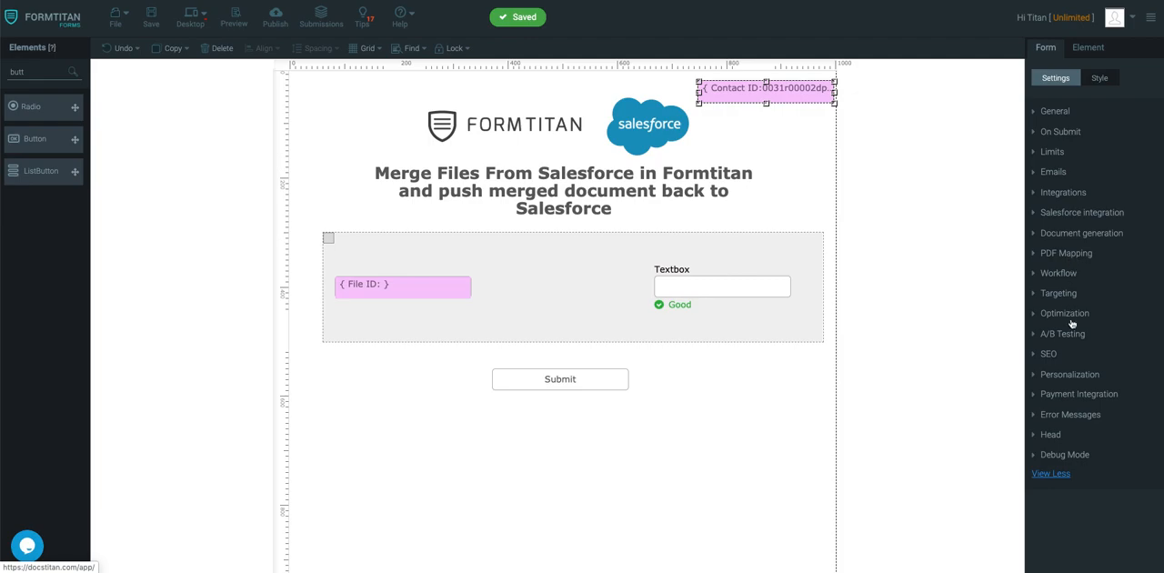
{"action": "left_click", "coordinate": [1064, 191]}
{"action": "left_click", "coordinate": [1060, 198]}
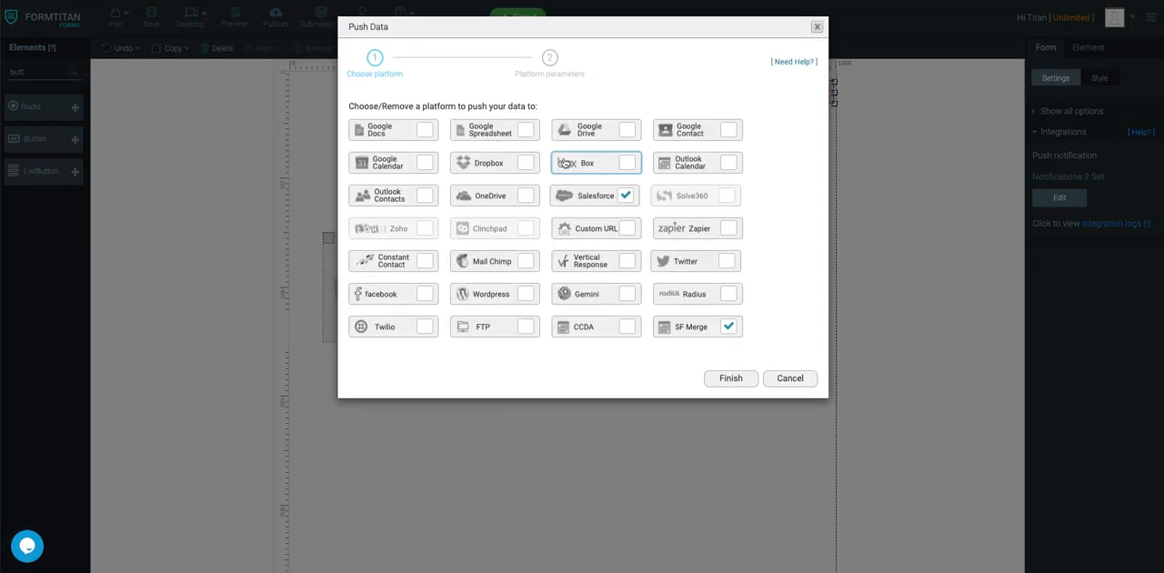
{"action": "left_click", "coordinate": [700, 328]}
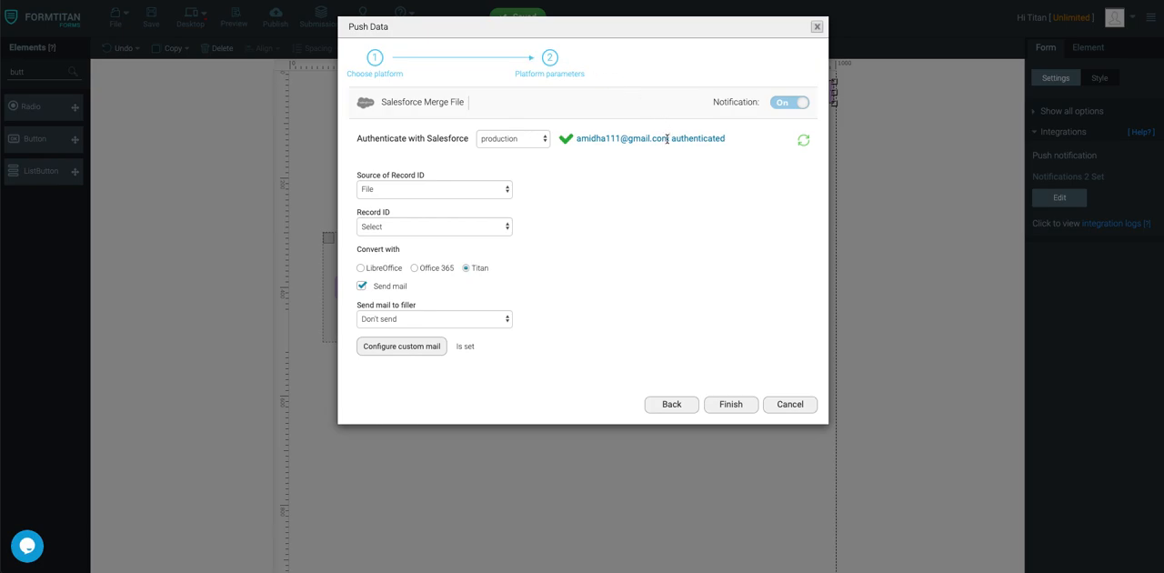
{"action": "left_click", "coordinate": [439, 188]}
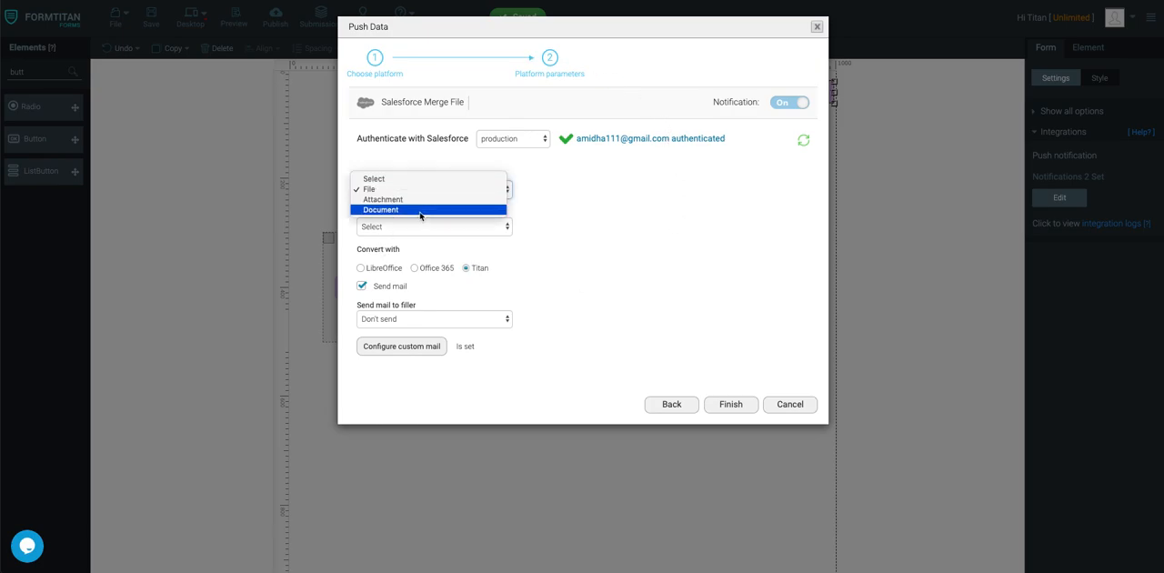
{"action": "left_click", "coordinate": [421, 191]}
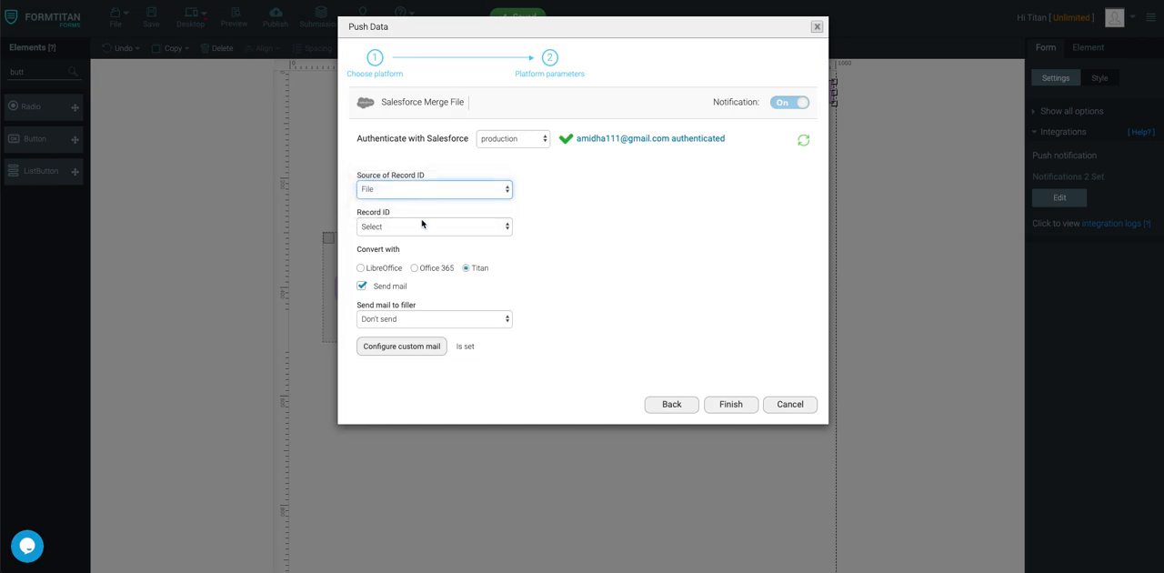
{"action": "left_click", "coordinate": [422, 225]}
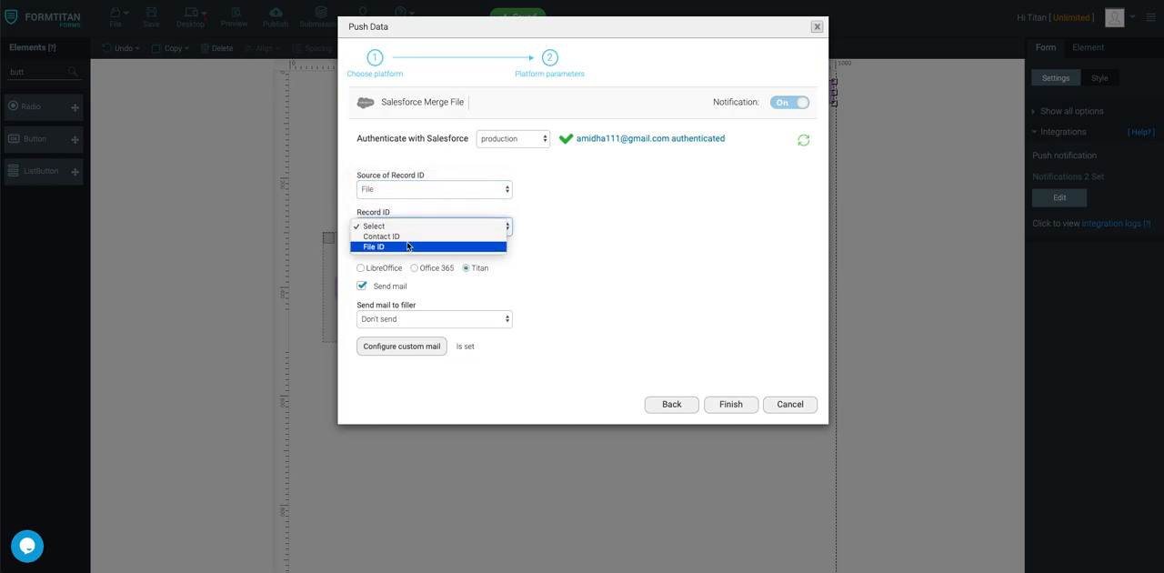
{"action": "left_click", "coordinate": [408, 246]}
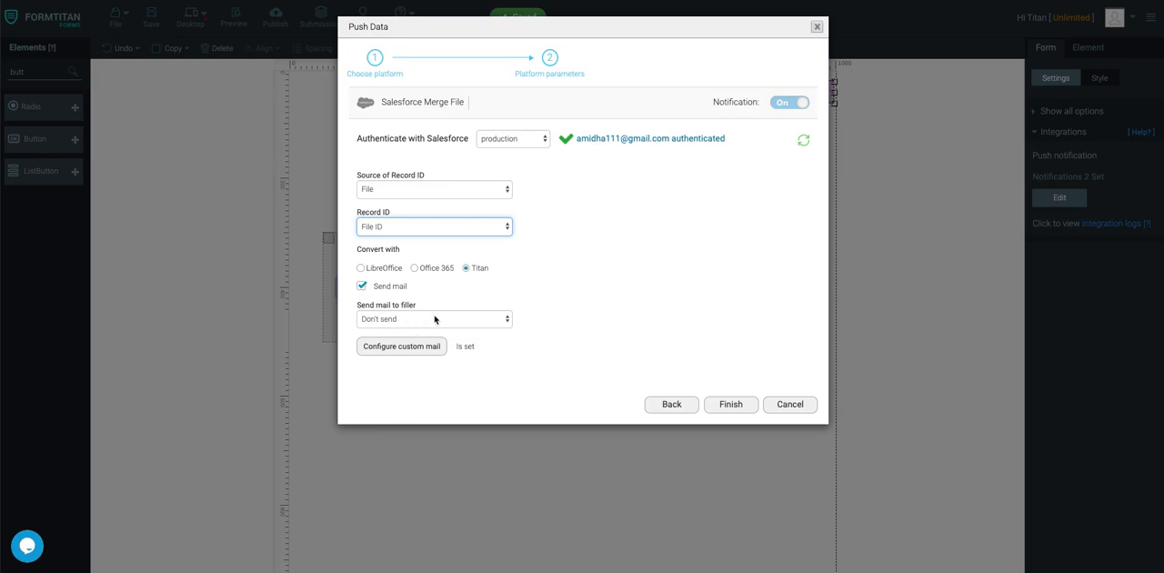
Check and apply the merge integration's custom mail, finish the push setup and save the form.
{"action": "left_click", "coordinate": [402, 345]}
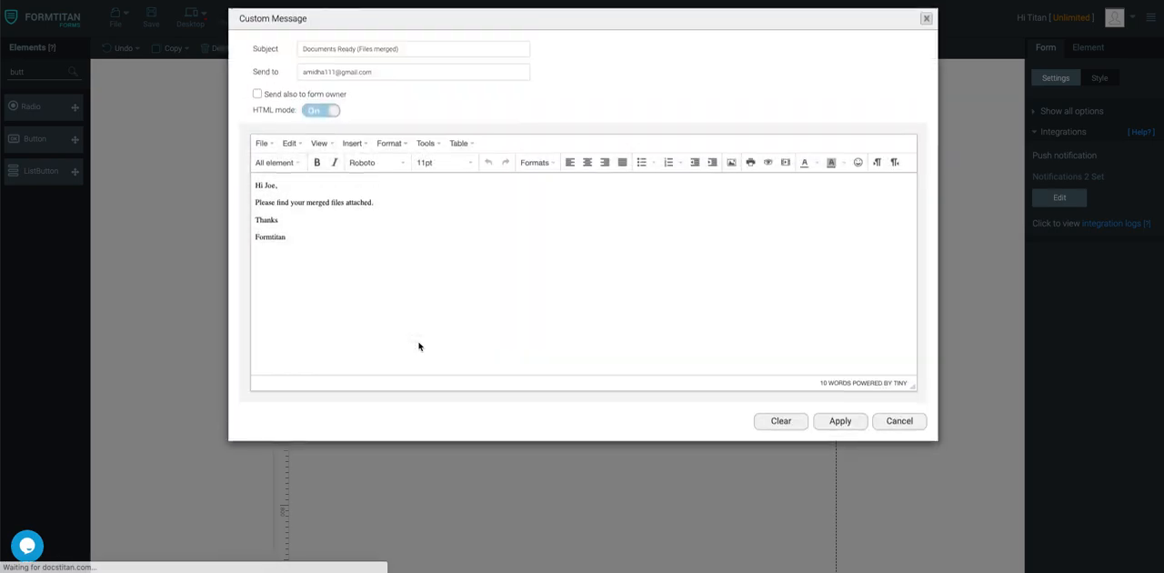
{"action": "left_click_drag", "start_coordinate": [388, 78], "coordinate": [294, 79]}
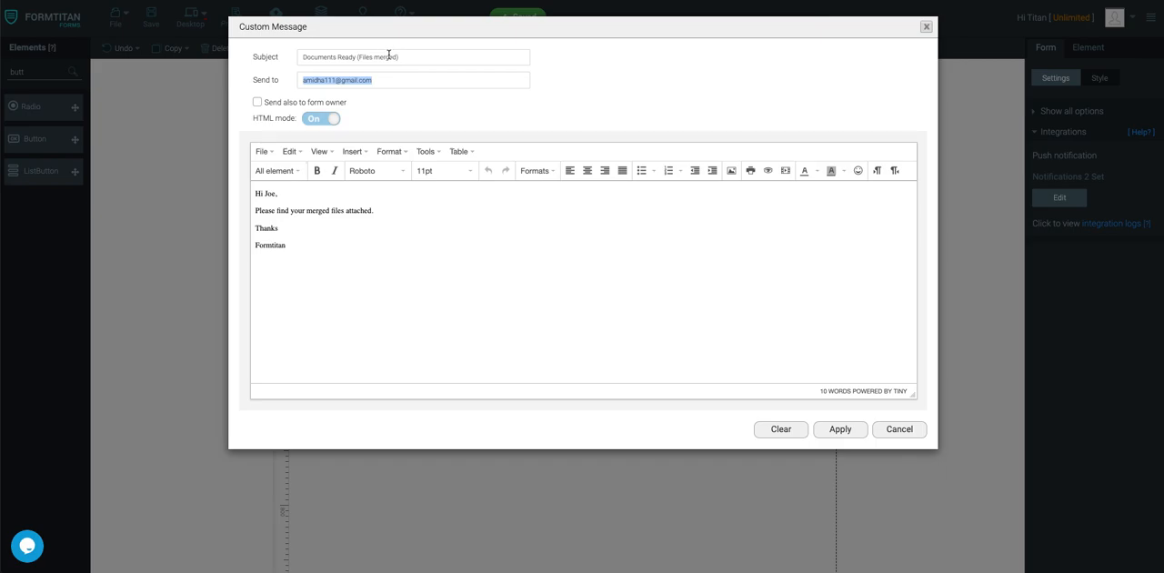
{"action": "left_click", "coordinate": [845, 434]}
{"action": "left_click", "coordinate": [748, 404]}
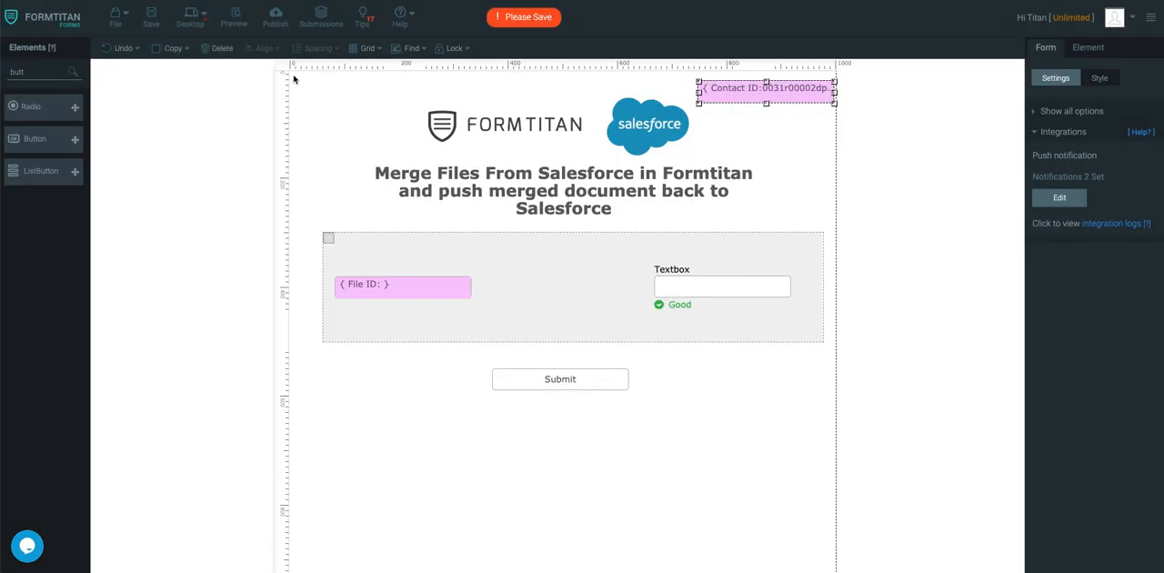
{"action": "left_click", "coordinate": [148, 17]}
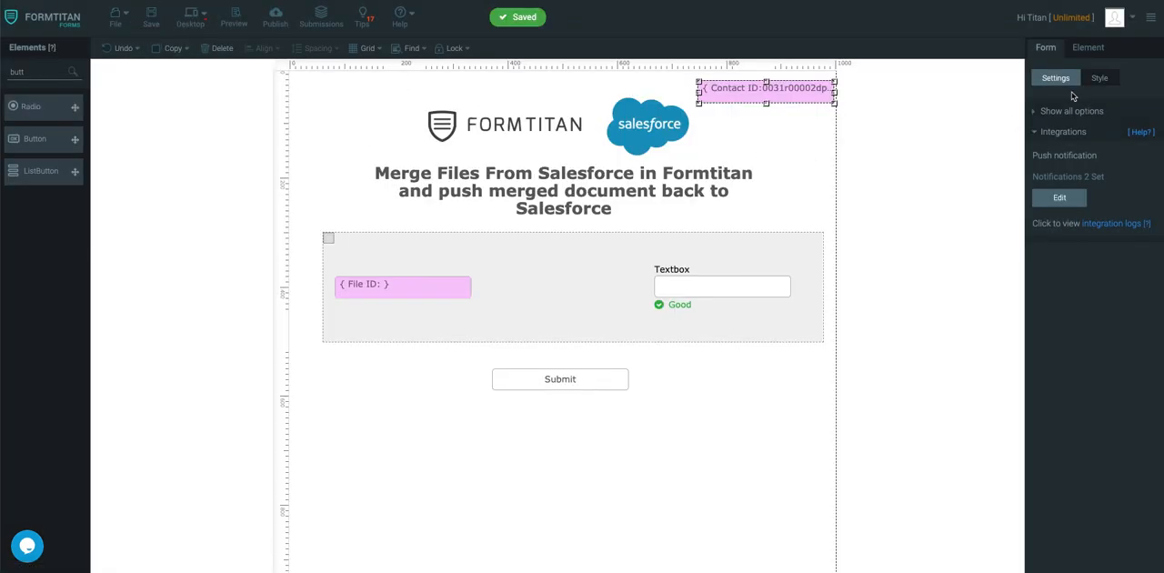
Add a Get From Salesforce mapping for the Files object and set it to execute on form load.
{"action": "left_click", "coordinate": [1050, 133]}
{"action": "left_click", "coordinate": [1081, 213]}
{"action": "left_click", "coordinate": [1060, 267]}
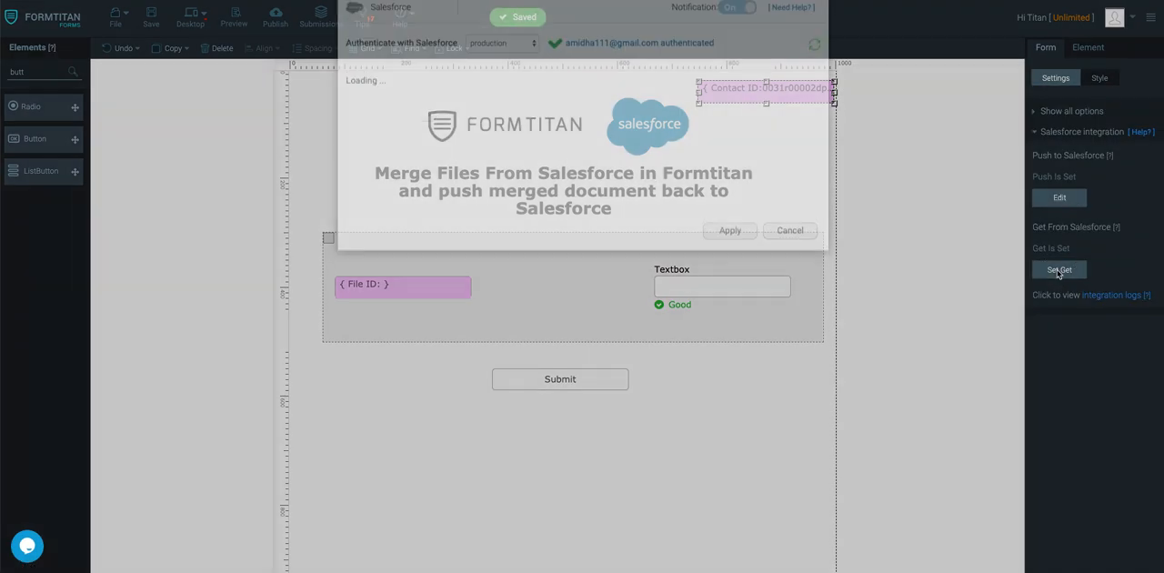
{"action": "left_click", "coordinate": [409, 160]}
{"action": "left_click", "coordinate": [447, 93]}
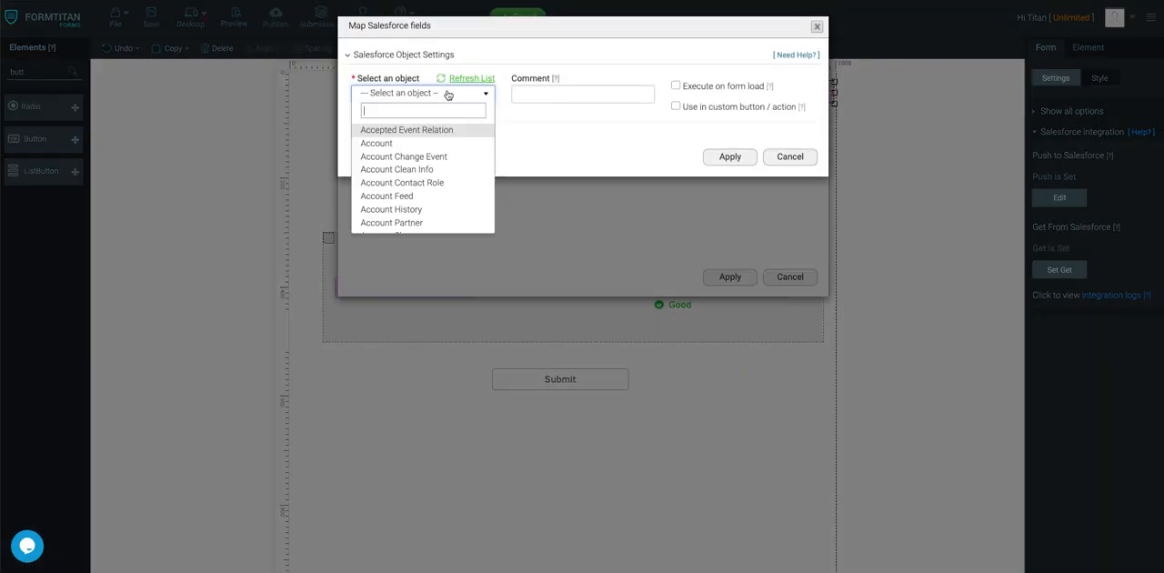
{"action": "type", "text": "file"}
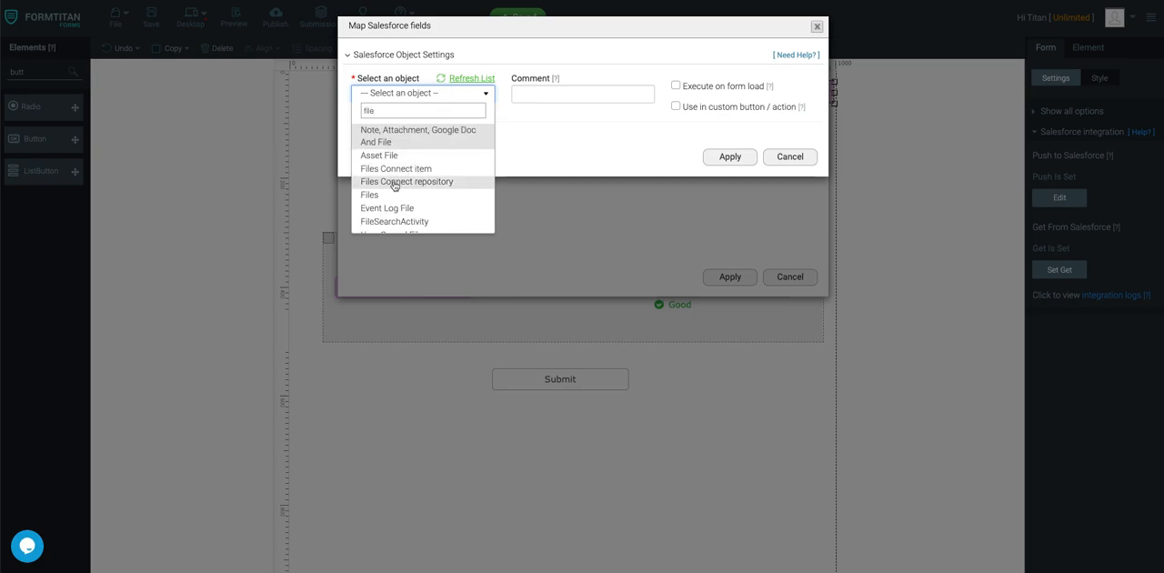
{"action": "left_click", "coordinate": [385, 196]}
{"action": "left_click", "coordinate": [676, 86]}
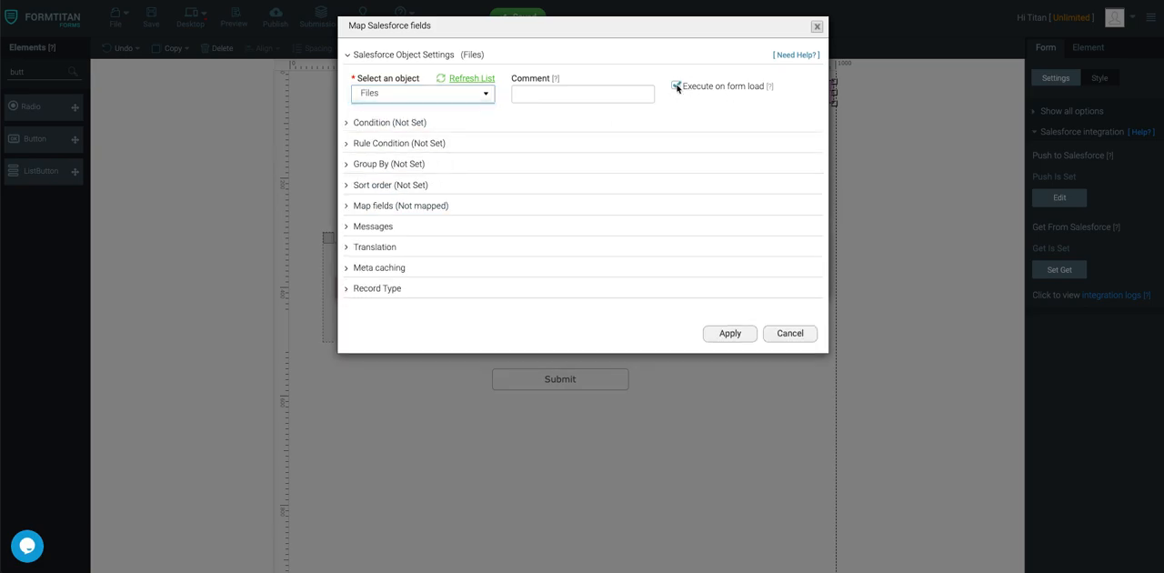
Set the Files mapping to take all matching IDs, with the condition that First Publish Location ID equals Contact ID.
{"action": "left_click", "coordinate": [424, 127]}
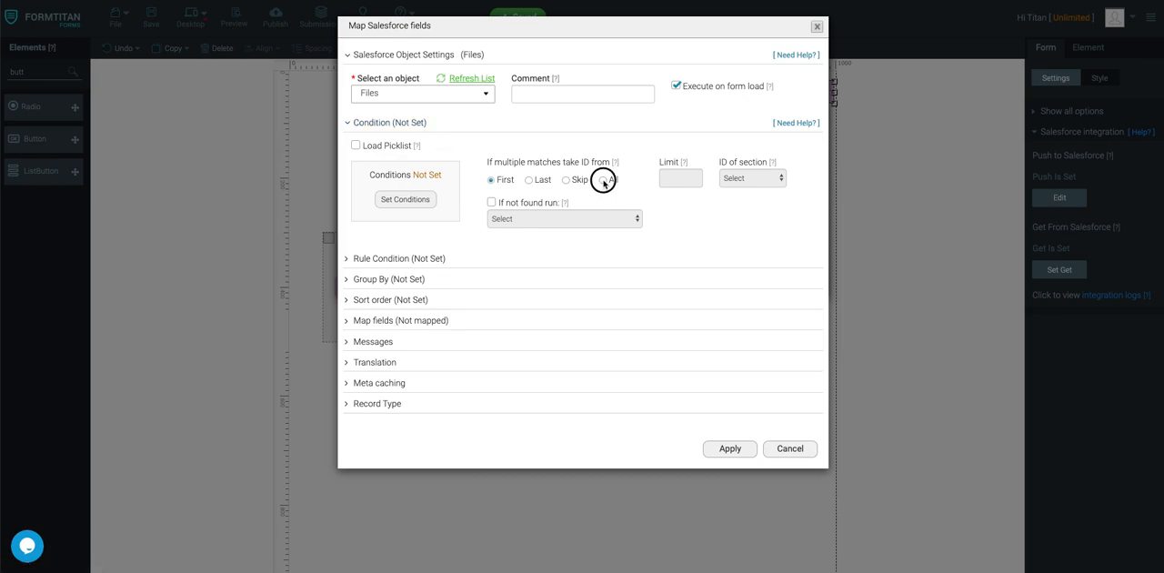
{"action": "left_click", "coordinate": [406, 200]}
{"action": "left_click", "coordinate": [444, 58]}
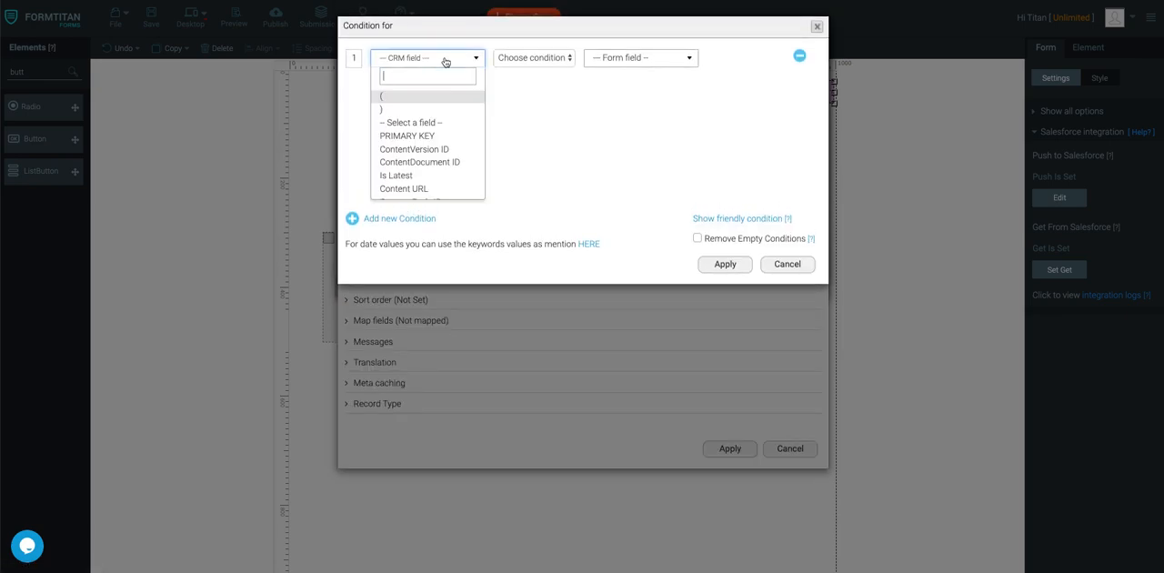
{"action": "type", "text": "pu"}
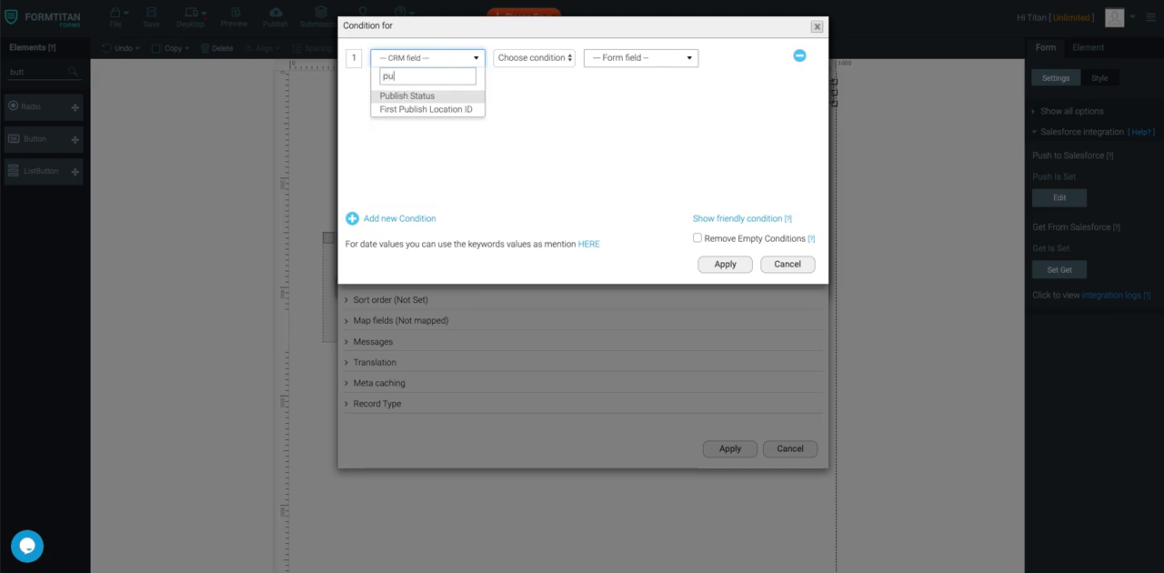
{"action": "left_click", "coordinate": [428, 109]}
{"action": "left_click", "coordinate": [534, 57]}
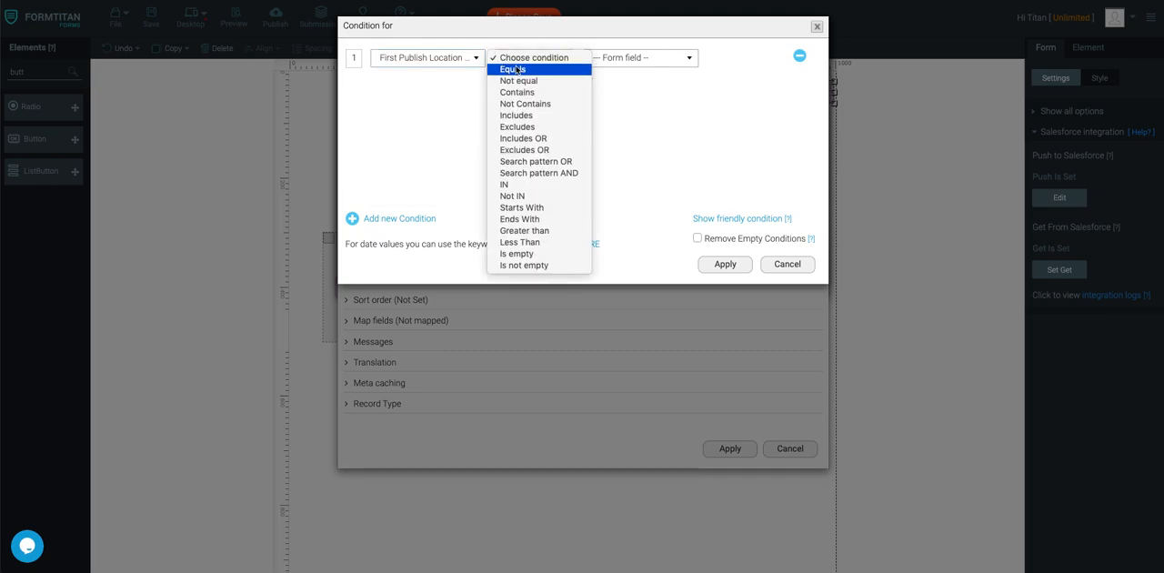
{"action": "left_click", "coordinate": [510, 70]}
{"action": "left_click", "coordinate": [615, 61]}
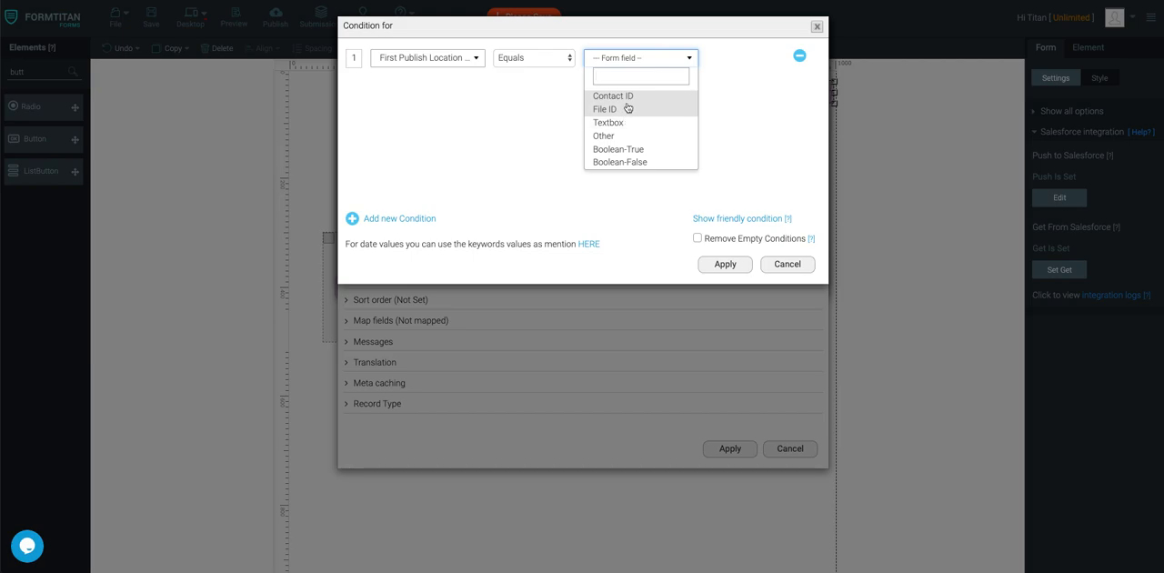
{"action": "left_click", "coordinate": [628, 99]}
{"action": "left_click", "coordinate": [725, 264]}
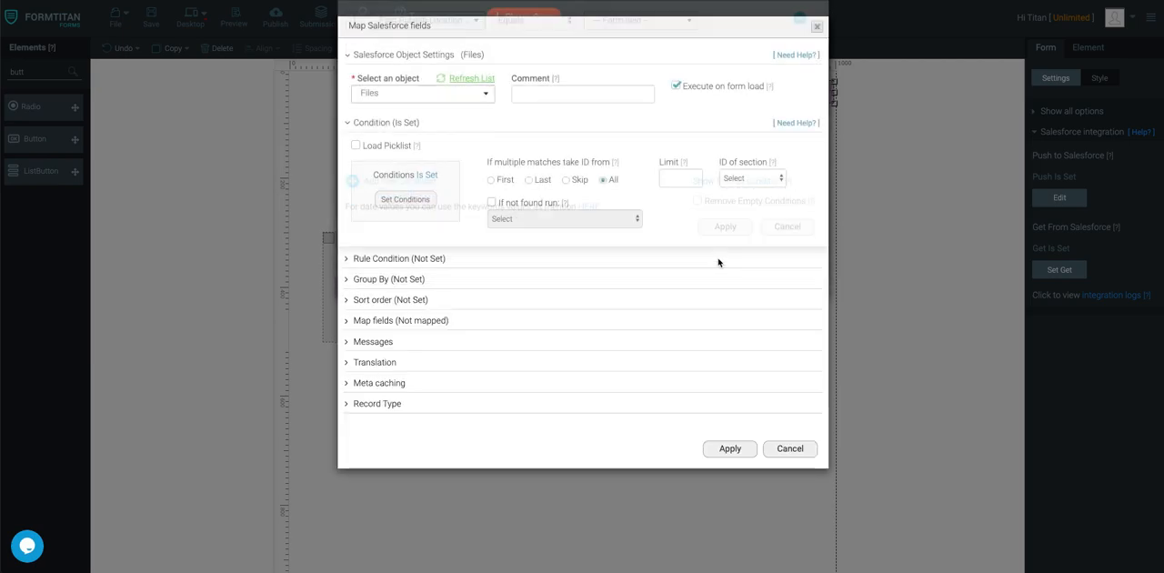
Map the form's File ID field to the Salesforce field ContentVersion ID.
{"action": "left_click", "coordinate": [433, 321]}
{"action": "left_click", "coordinate": [404, 377]}
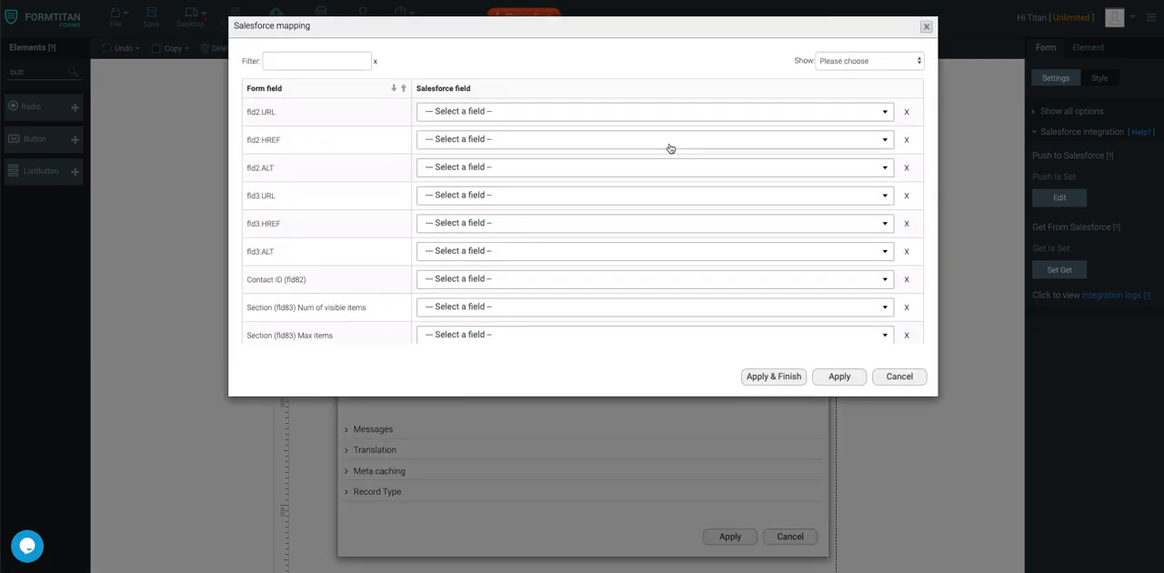
{"action": "scroll", "coordinate": [619, 232], "scroll_direction": "down", "scroll_amount": 2}
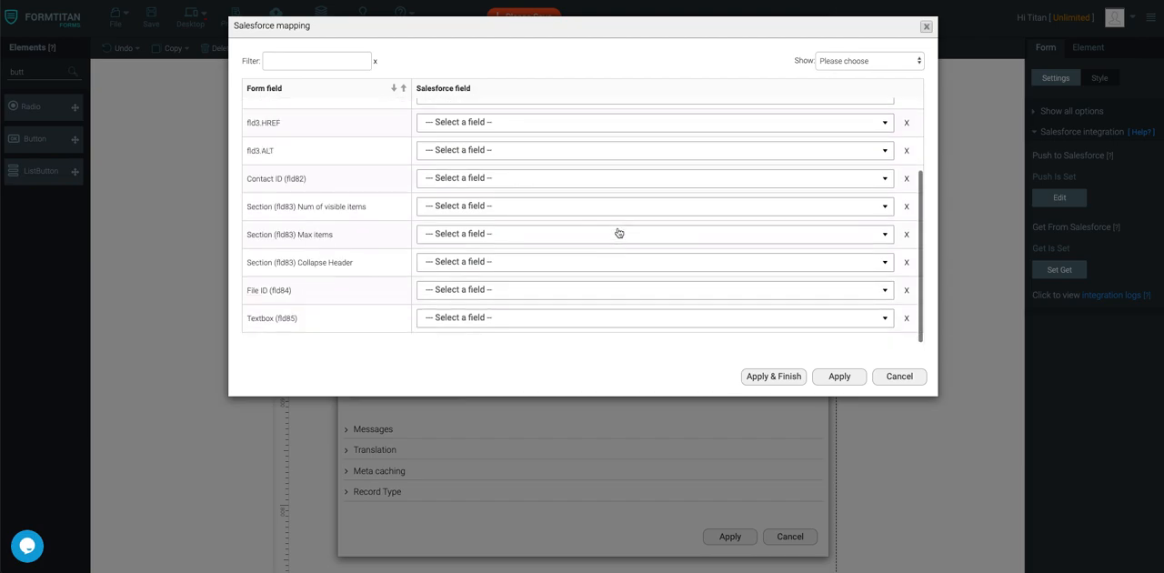
{"action": "left_click", "coordinate": [497, 290]}
{"action": "type", "text": "fil"}
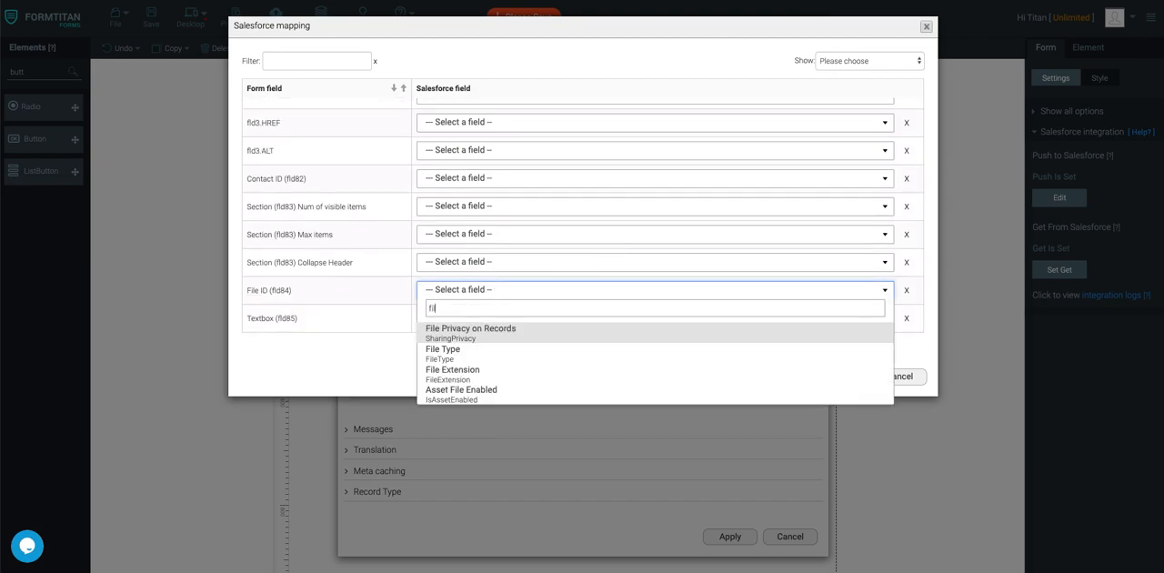
{"action": "type", "text": "e id"}
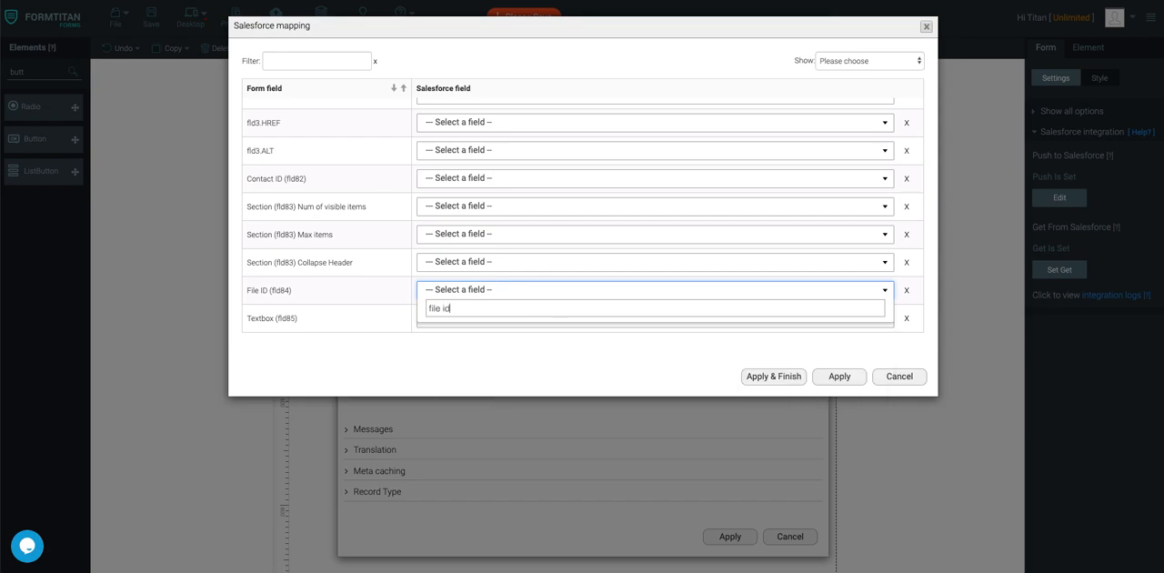
{"action": "key", "text": "BackSpace"}
{"action": "key", "text": "BackSpace"}
{"action": "key", "text": "BackSpace"}
{"action": "key", "text": "BackSpace"}
{"action": "key", "text": "BackSpace"}
{"action": "key", "text": "BackSpace"}
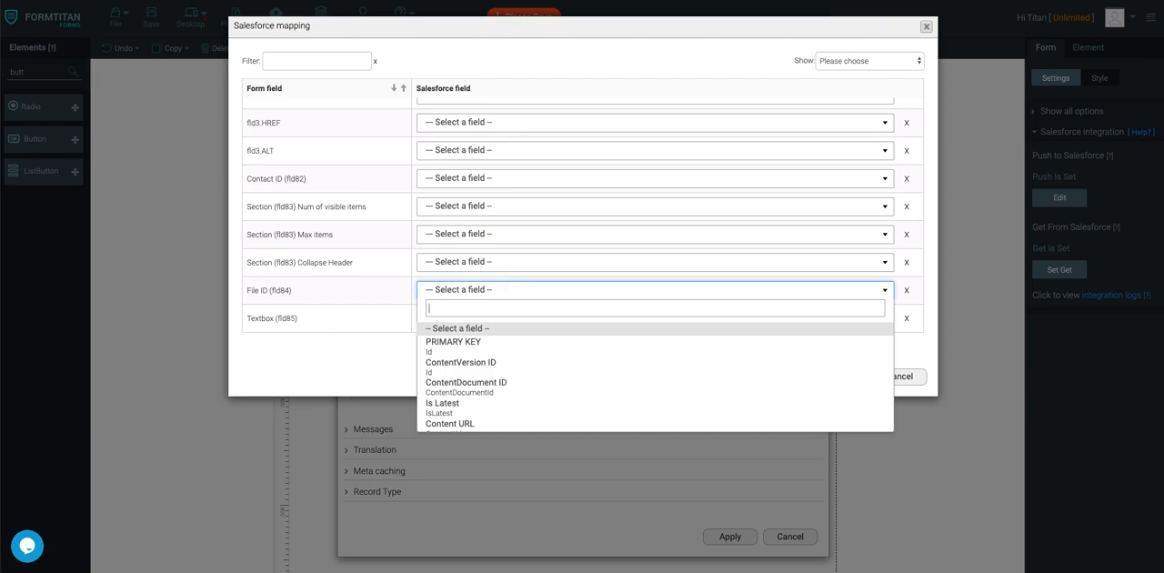
{"action": "left_click", "coordinate": [486, 366]}
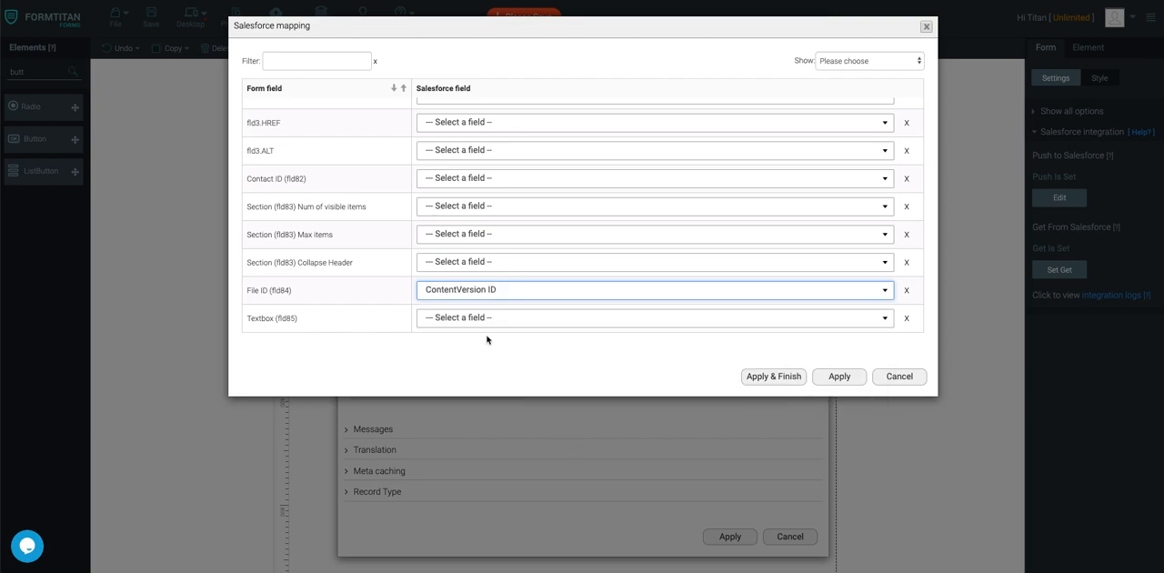
Map the form's Textbox to the Salesforce field Title.
{"action": "left_click", "coordinate": [486, 318]}
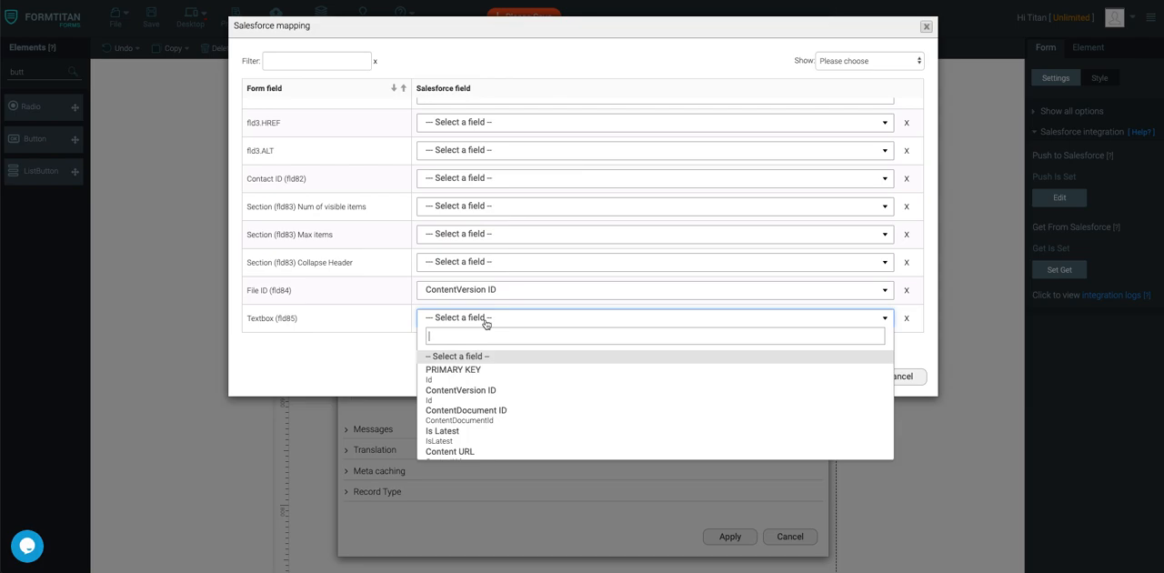
{"action": "type", "text": "fil"}
{"action": "key", "text": "BackSpace"}
{"action": "key", "text": "BackSpace"}
{"action": "key", "text": "BackSpace"}
{"action": "type", "text": "t"}
{"action": "scroll", "coordinate": [514, 391], "scroll_direction": "down", "scroll_amount": 5}
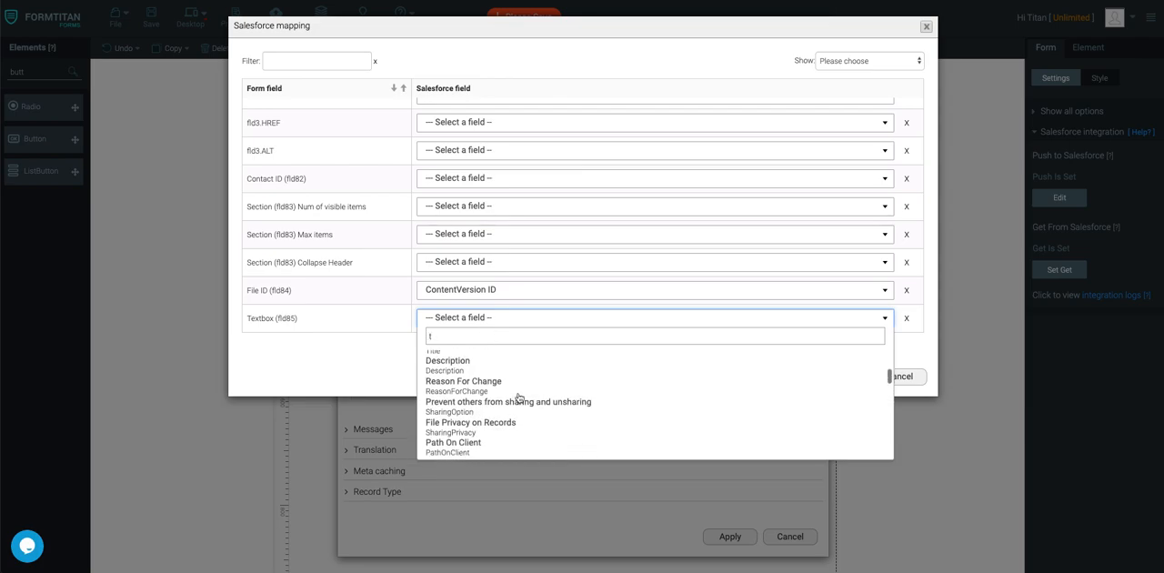
{"action": "left_click", "coordinate": [521, 374]}
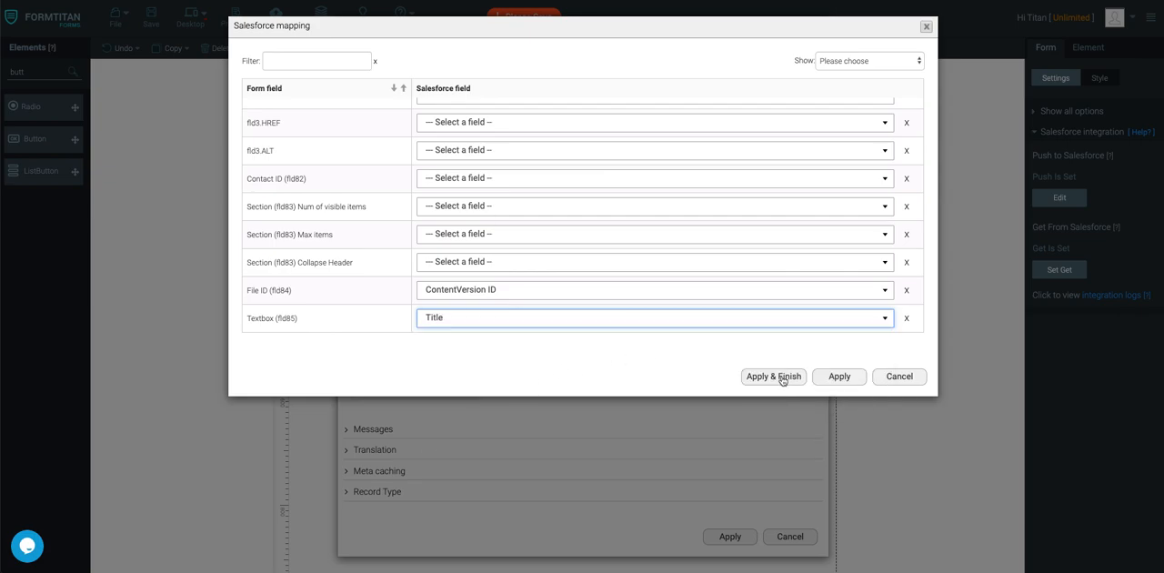
Apply the Files field mapping and the Get From Salesforce settings, and save the form.
{"action": "left_click", "coordinate": [830, 378]}
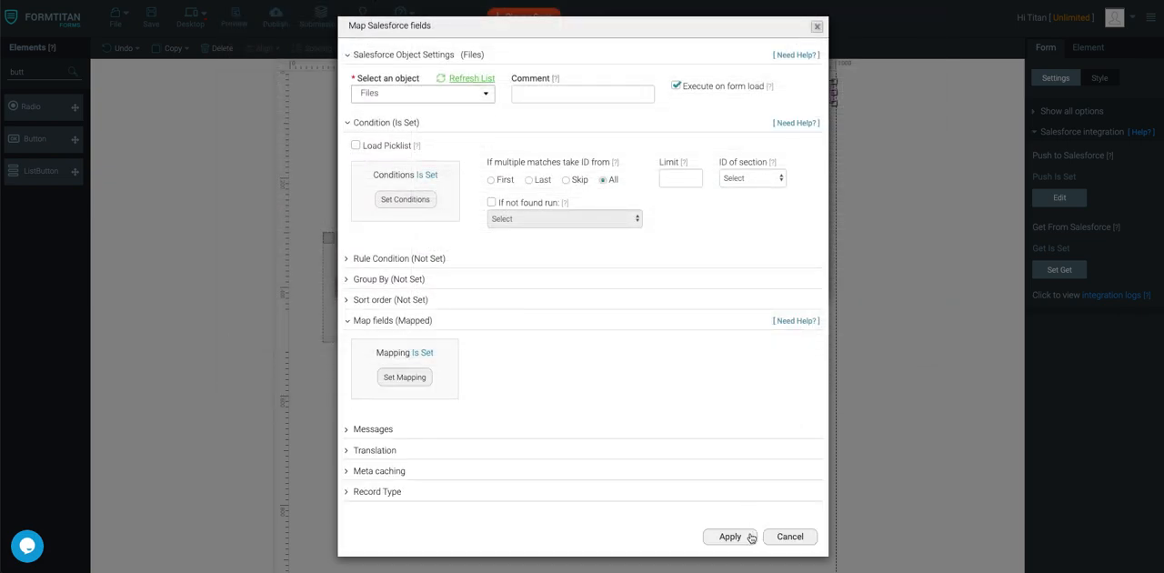
{"action": "left_click", "coordinate": [731, 536]}
{"action": "left_click", "coordinate": [661, 172]}
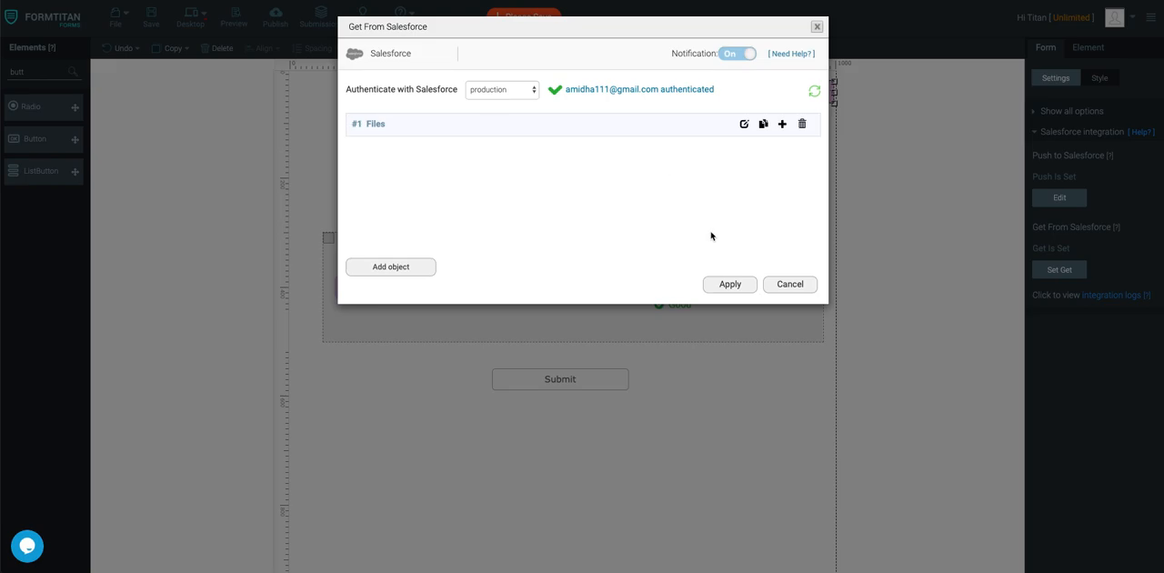
{"action": "left_click", "coordinate": [744, 285]}
{"action": "left_click", "coordinate": [151, 14]}
Label the textbox in the section "File Name:" and save the form.
{"action": "left_click", "coordinate": [686, 294]}
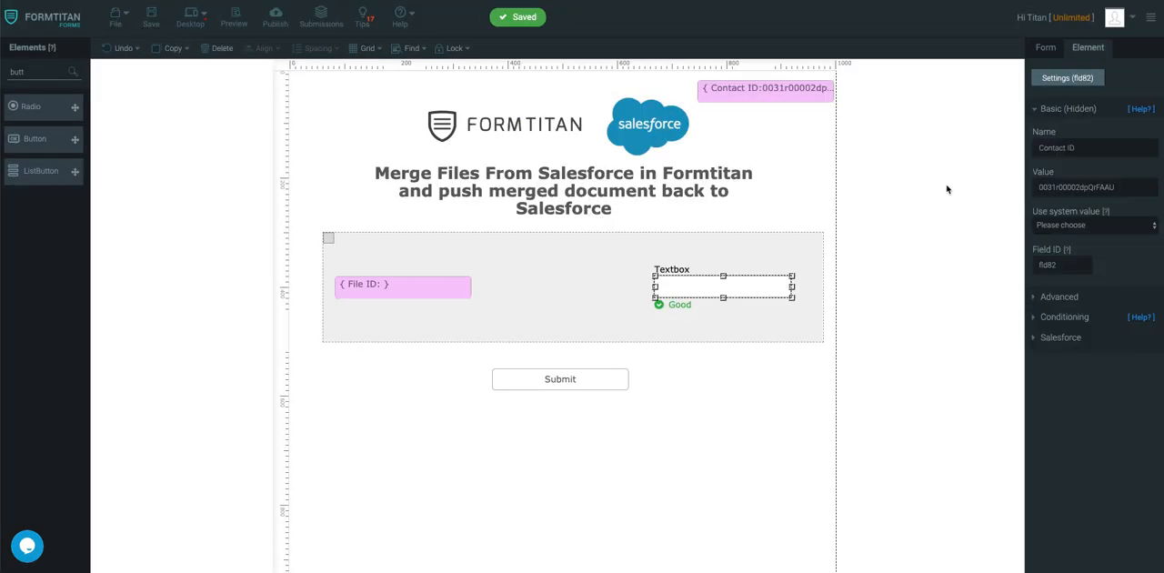
{"action": "type", "text": "File Name:"}
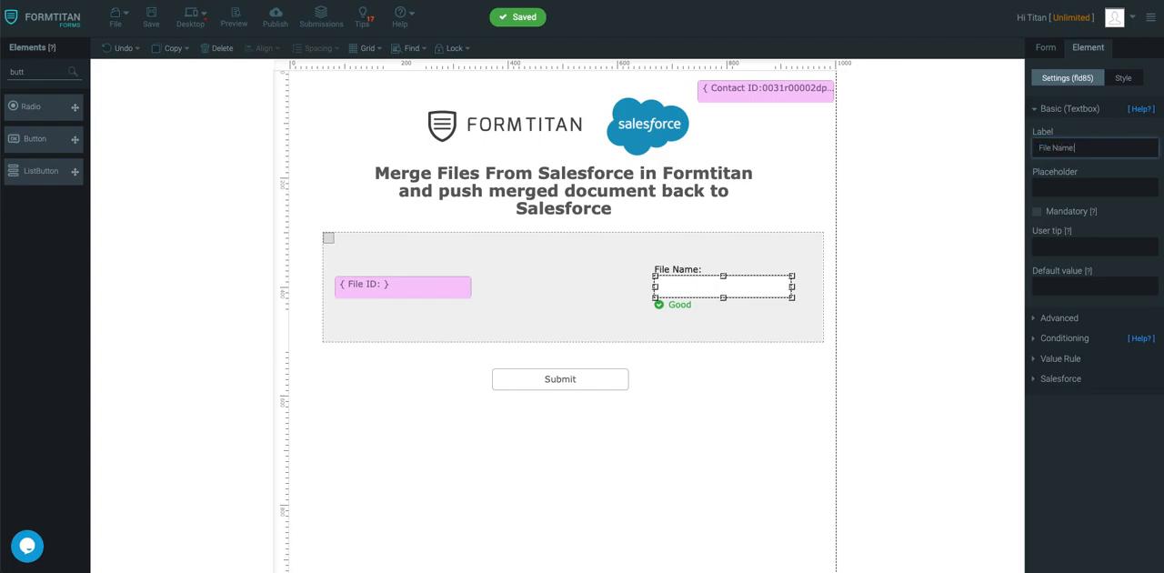
{"action": "left_click", "coordinate": [151, 18]}
Add a Push to Salesforce mapping for the Files object with the Create action.
{"action": "left_click", "coordinate": [823, 88]}
{"action": "left_click", "coordinate": [1048, 50]}
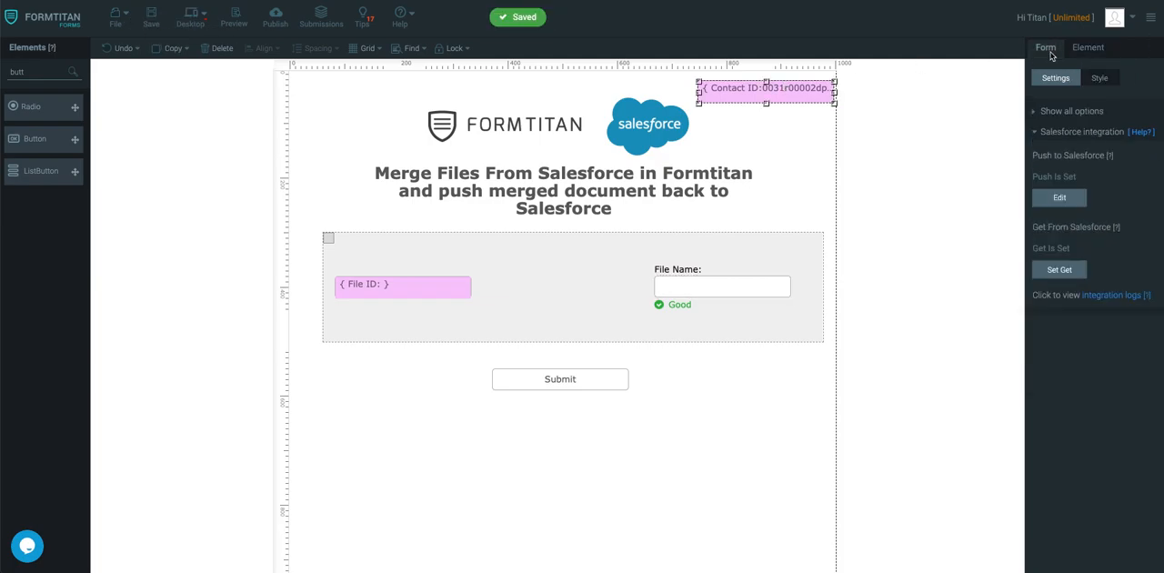
{"action": "left_click", "coordinate": [1071, 202]}
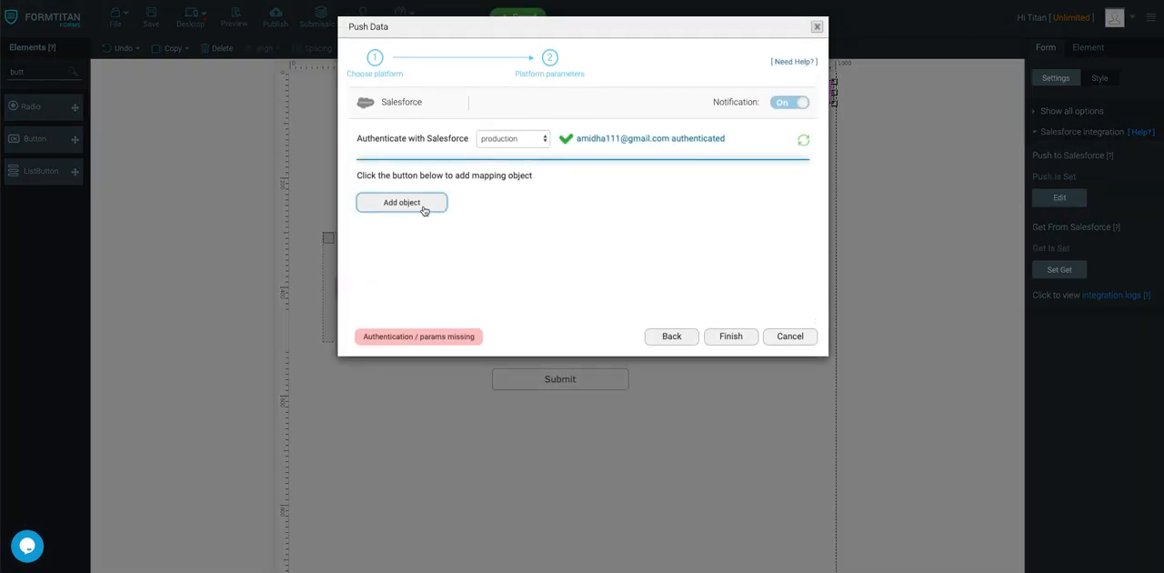
{"action": "left_click", "coordinate": [424, 206]}
{"action": "left_click", "coordinate": [451, 98]}
{"action": "type", "text": "f"}
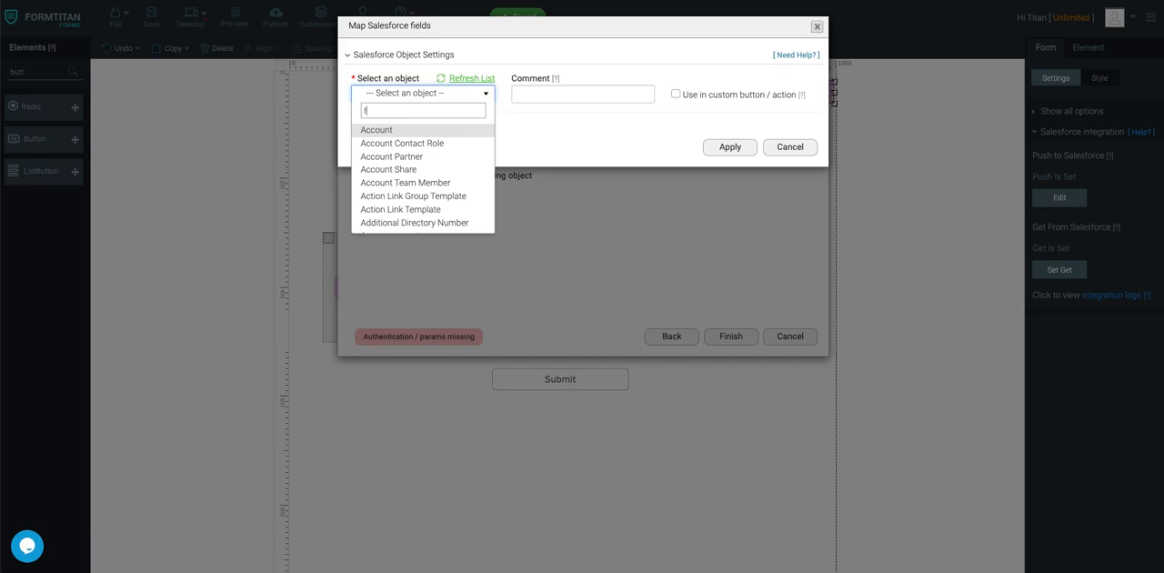
{"action": "type", "text": "ile"}
{"action": "left_click", "coordinate": [432, 141]}
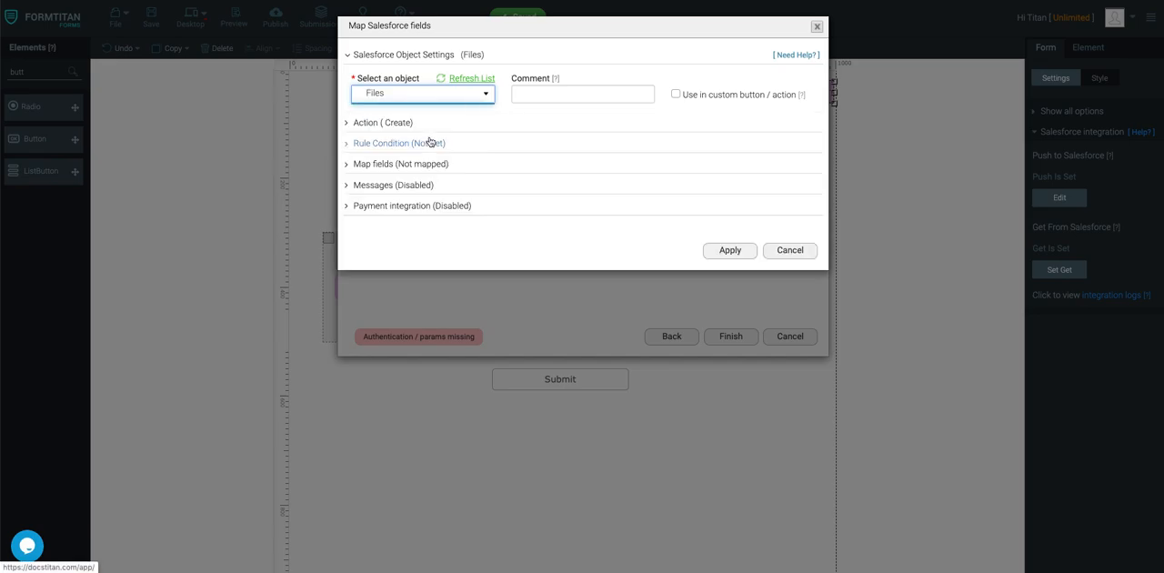
{"action": "left_click", "coordinate": [400, 123]}
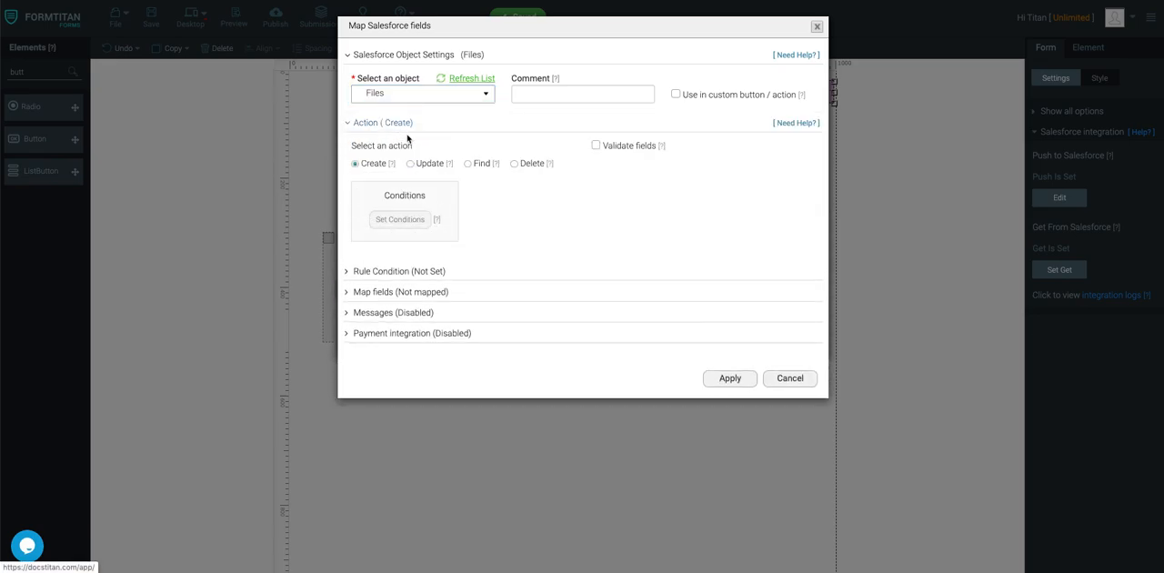
Map the Salesforce Title field to a custom message beginning with "Merged".
{"action": "left_click", "coordinate": [396, 293]}
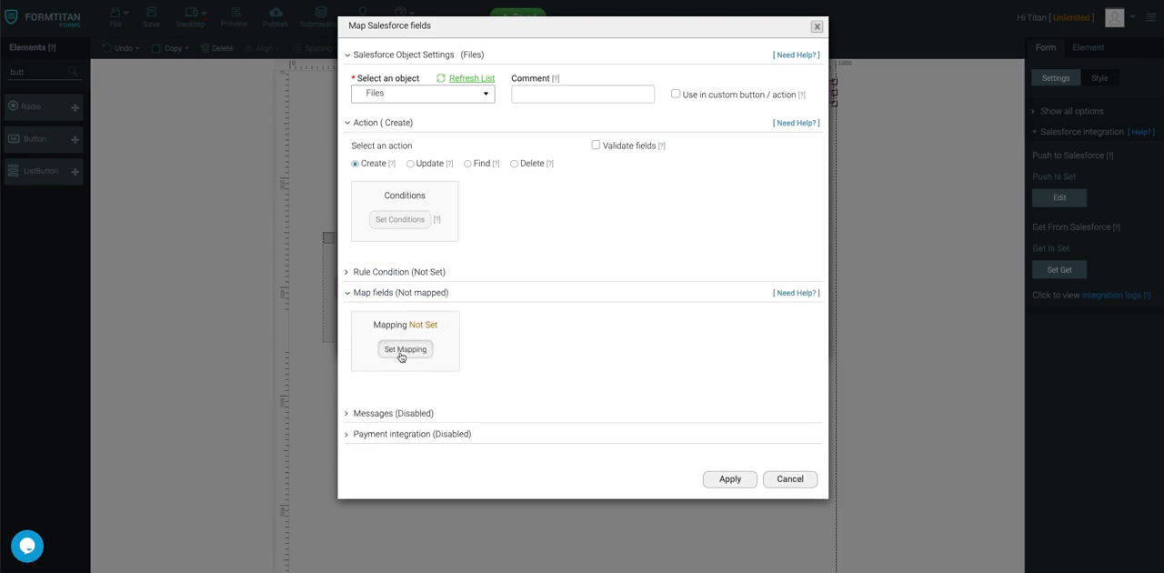
{"action": "left_click", "coordinate": [402, 351]}
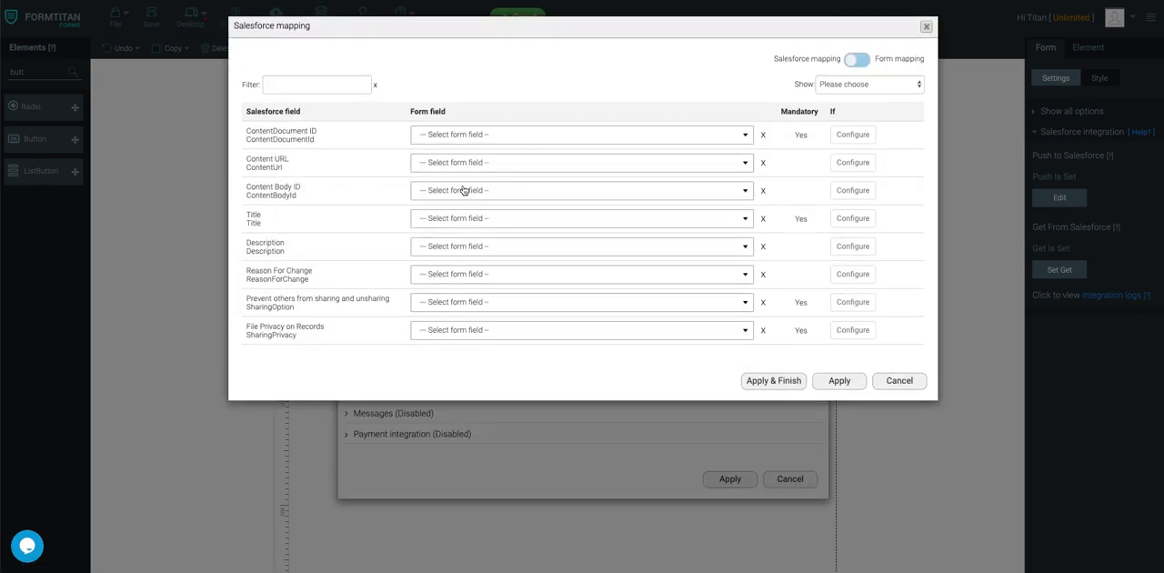
{"action": "left_click", "coordinate": [434, 221]}
{"action": "type", "text": "cust"}
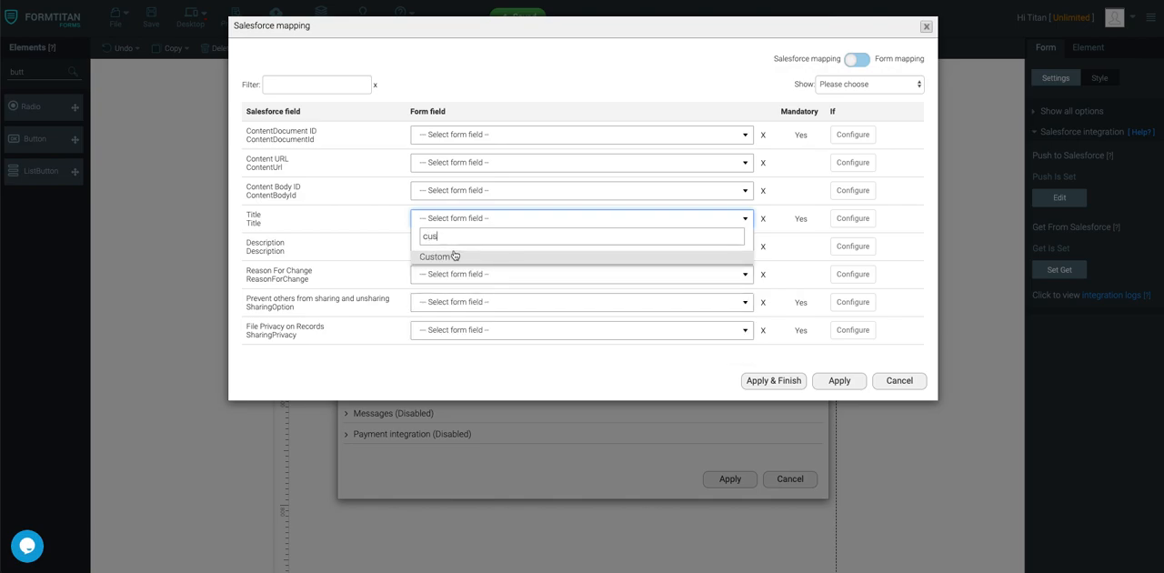
{"action": "left_click", "coordinate": [448, 256]}
{"action": "left_click", "coordinate": [664, 218]}
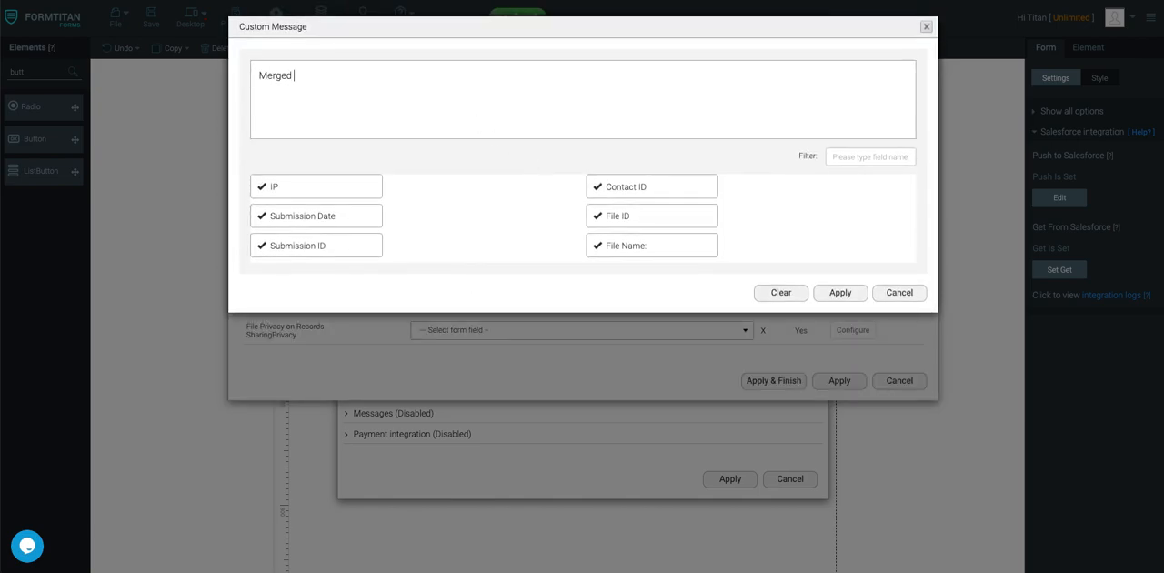
{"action": "left_click", "coordinate": [841, 292]}
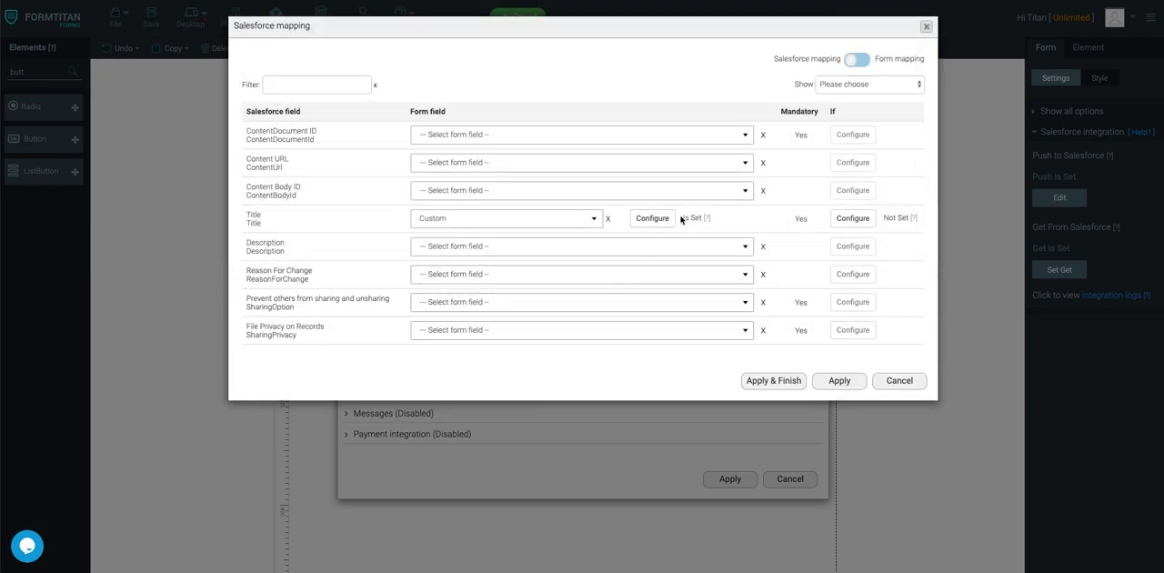
Map the Salesforce field First Publish Location ID to the form's Contact ID.
{"action": "left_click", "coordinate": [339, 84]}
{"action": "type", "text": "pub"}
{"action": "left_click", "coordinate": [510, 136]}
{"action": "left_click", "coordinate": [476, 212]}
Find the Salesforce field Version Data and map it to SF Merge file.
{"action": "left_click_drag", "start_coordinate": [312, 87], "coordinate": [248, 88]}
{"action": "type", "text": "con"}
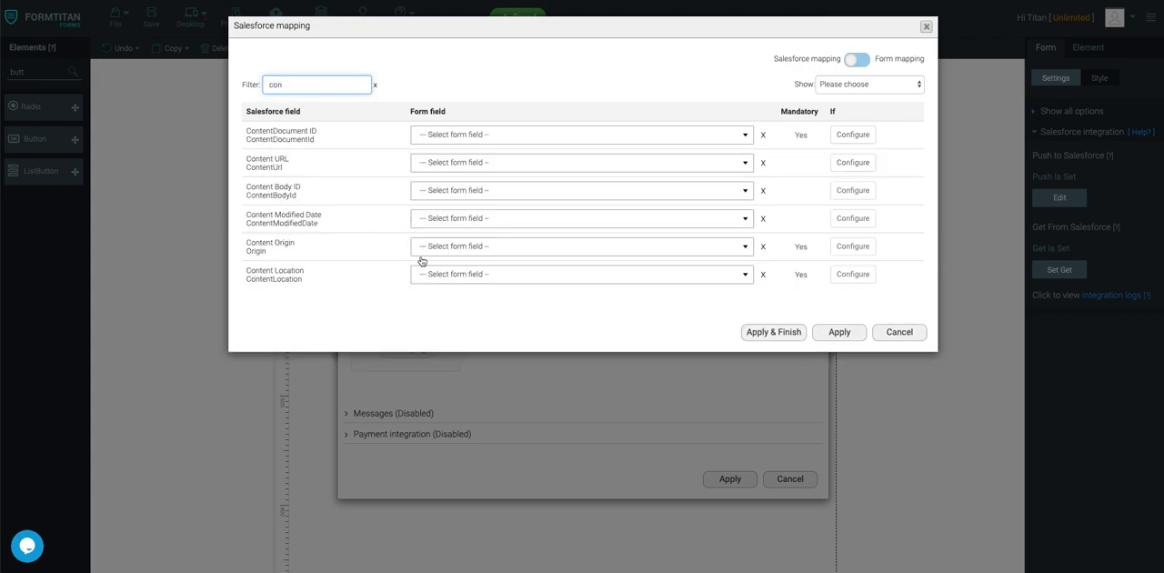
{"action": "left_click_drag", "start_coordinate": [323, 80], "coordinate": [235, 86]}
{"action": "type", "text": "ver"}
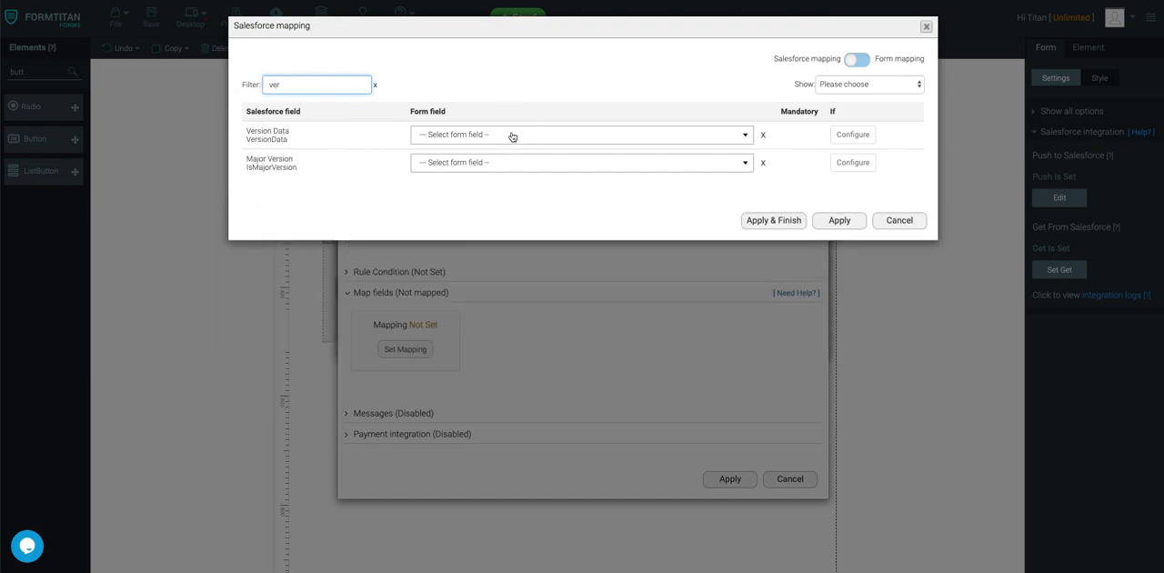
{"action": "left_click", "coordinate": [512, 135]}
{"action": "type", "text": "sf"}
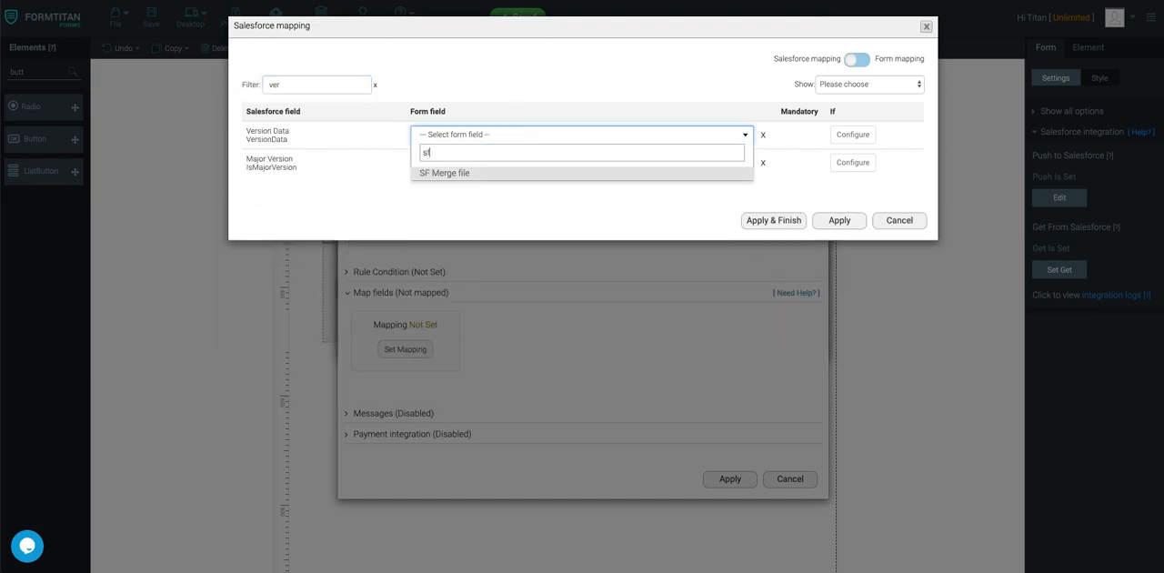
{"action": "left_click", "coordinate": [477, 175]}
Limit the mapping list to Mapped Fields and review the custom message set for Title.
{"action": "left_click_drag", "start_coordinate": [322, 85], "coordinate": [262, 86]}
{"action": "key", "text": "BackSpace"}
{"action": "left_click", "coordinate": [906, 82]}
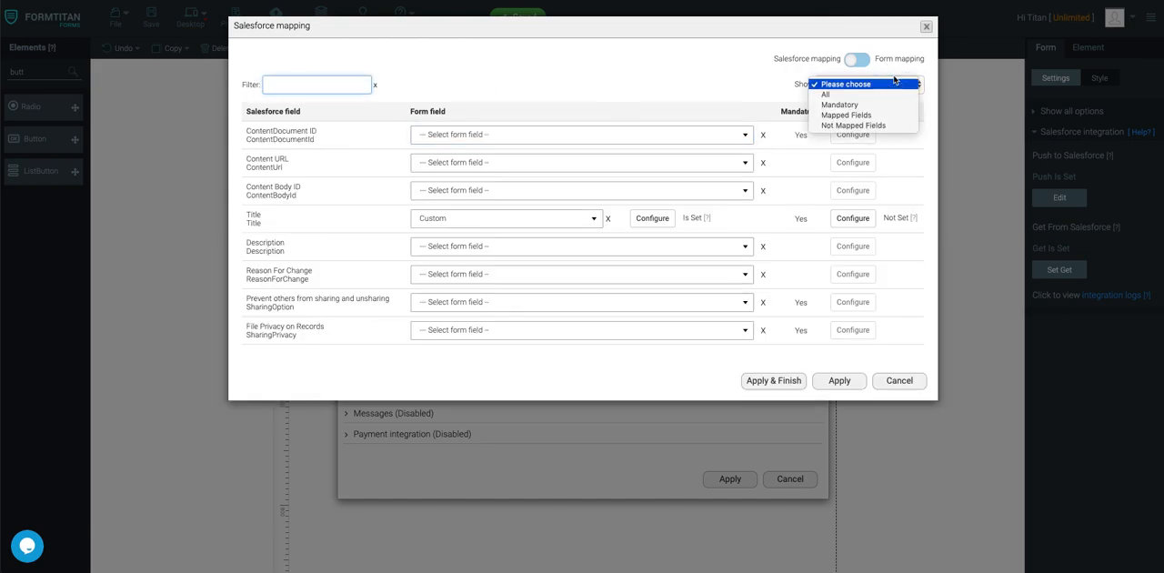
{"action": "left_click", "coordinate": [846, 114]}
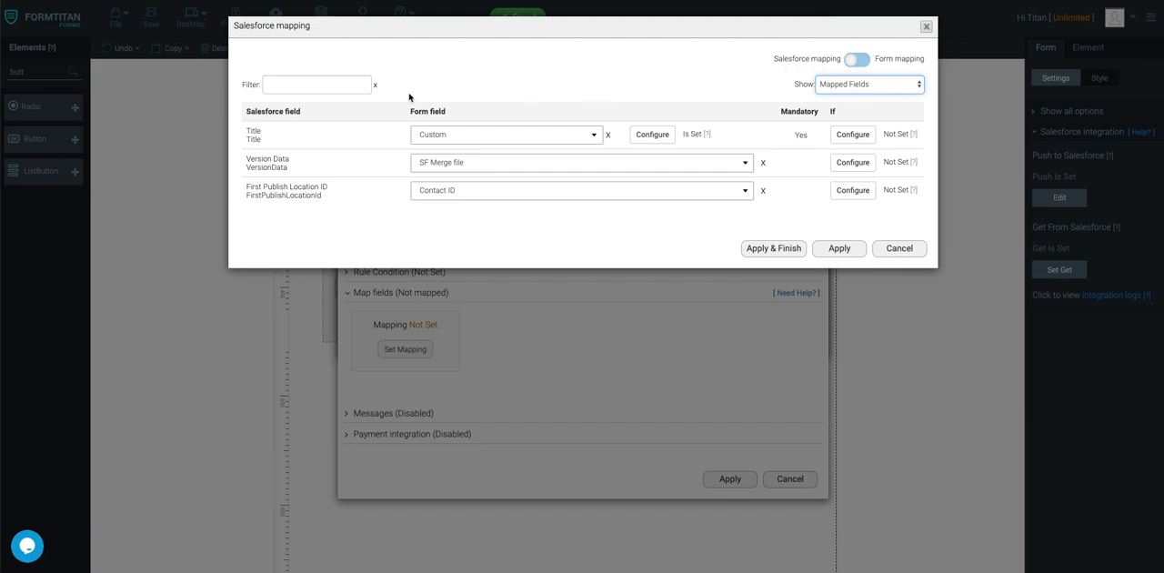
{"action": "left_click", "coordinate": [652, 134]}
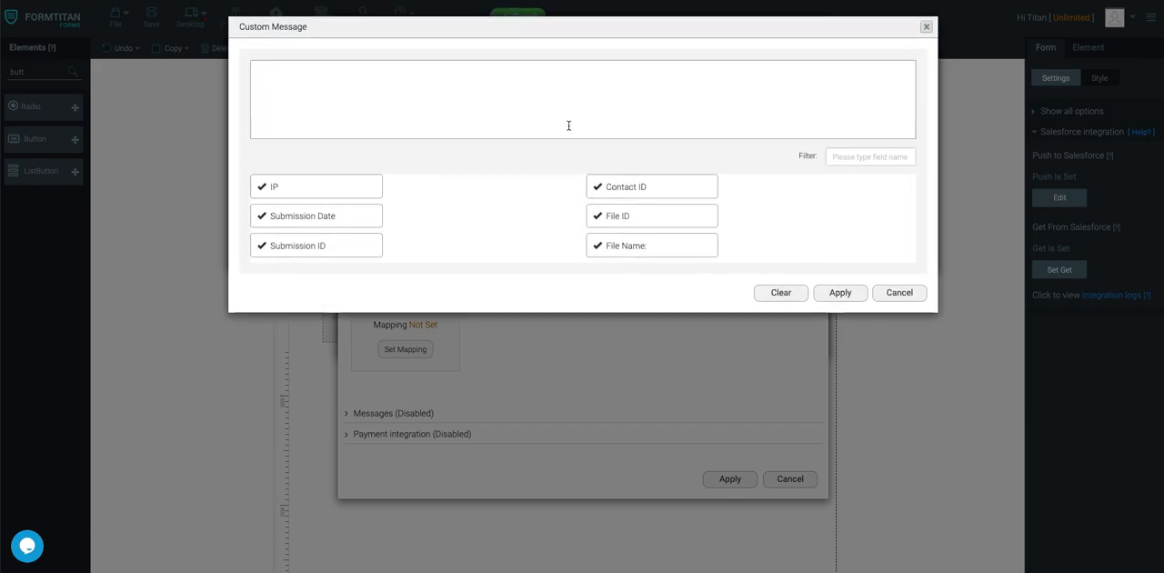
{"action": "left_click", "coordinate": [841, 294]}
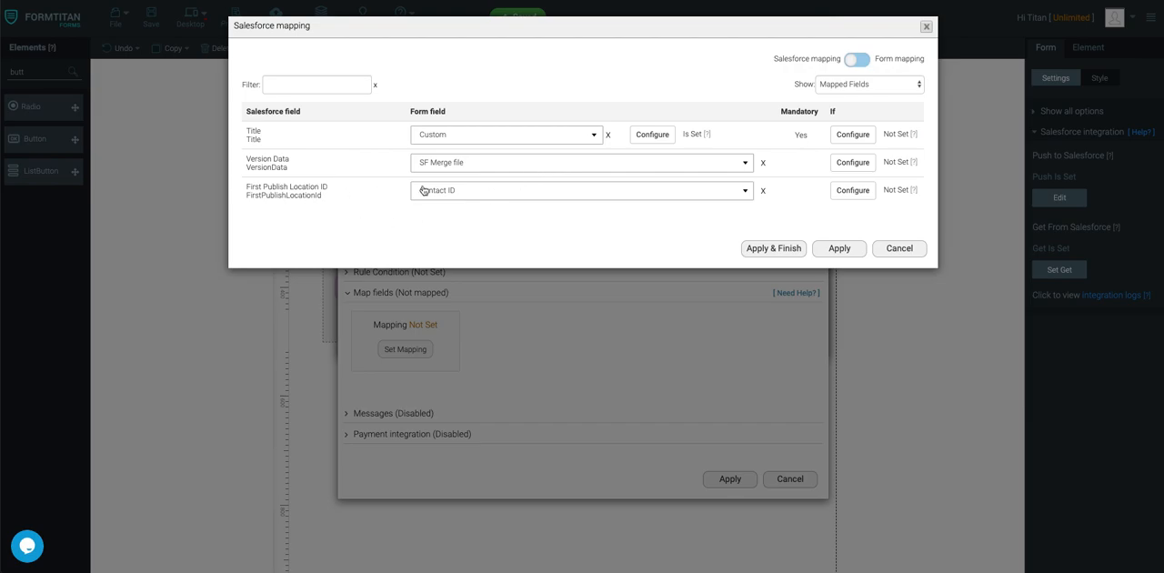
Apply and finish the push mapping, and save the form.
{"action": "left_click", "coordinate": [765, 249]}
{"action": "left_click", "coordinate": [152, 22]}
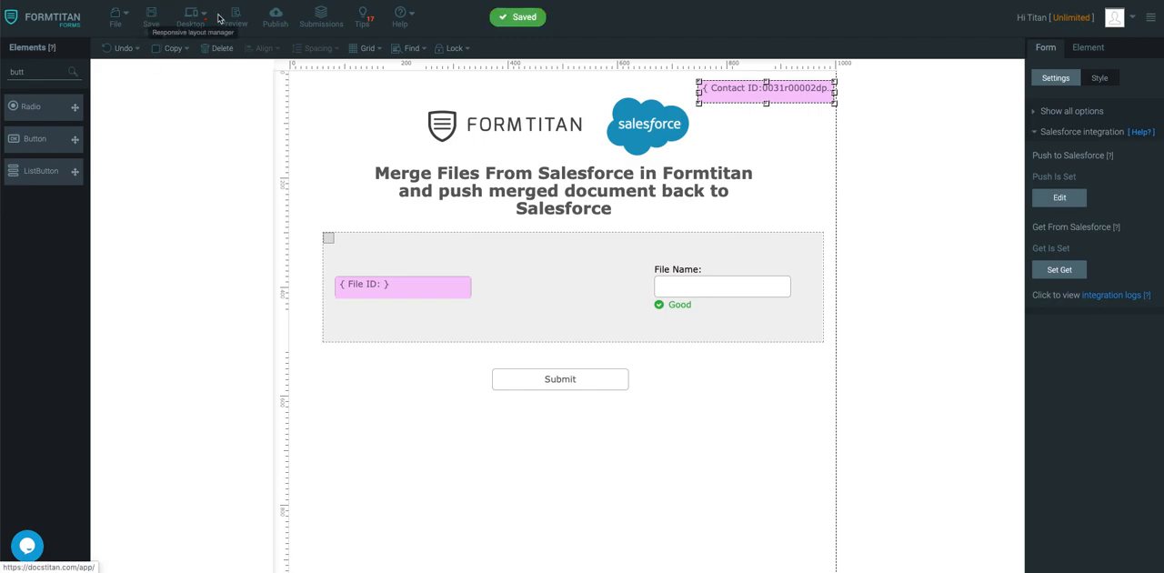
Preview the form, look through the retrieved contact files, and submit it.
{"action": "left_click", "coordinate": [234, 20]}
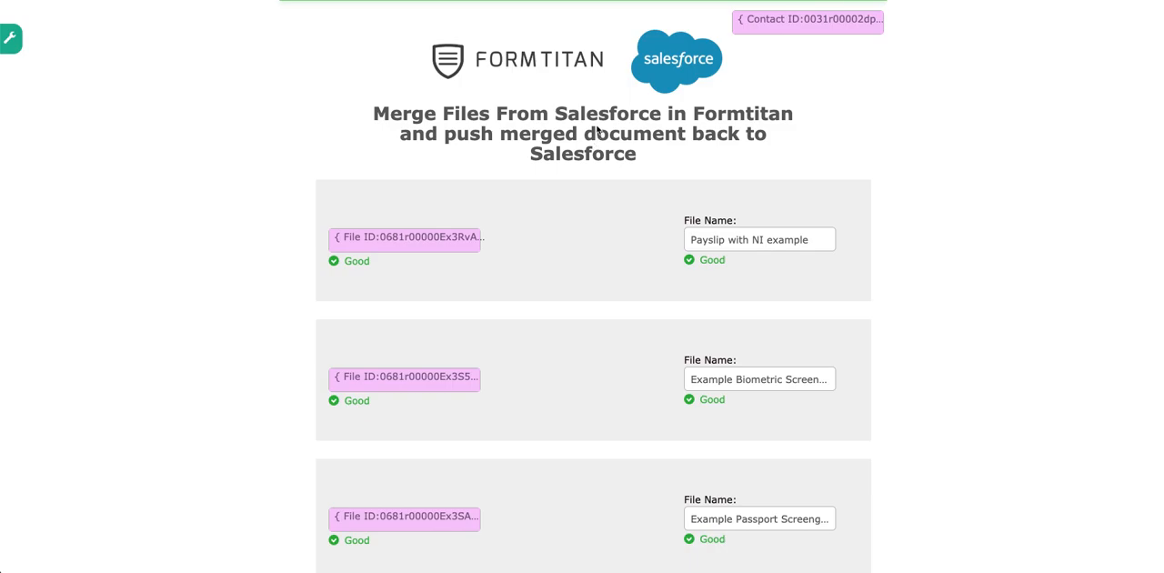
{"action": "scroll", "coordinate": [588, 242], "scroll_direction": "down", "scroll_amount": 3}
{"action": "scroll", "coordinate": [592, 195], "scroll_direction": "down", "scroll_amount": 2}
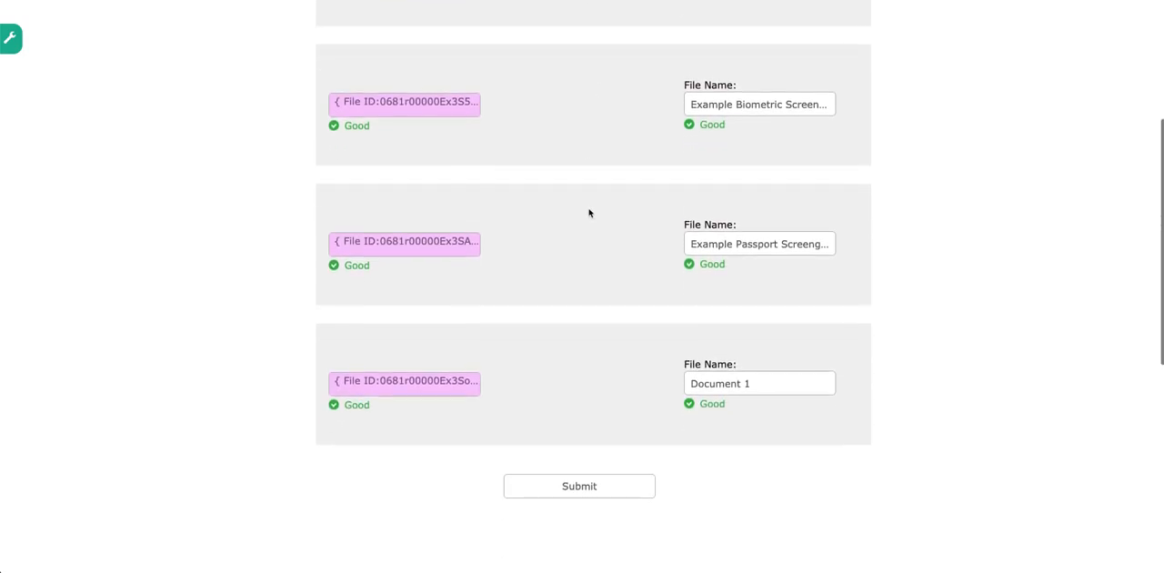
{"action": "scroll", "coordinate": [589, 215], "scroll_direction": "up", "scroll_amount": 5}
{"action": "scroll", "coordinate": [606, 415], "scroll_direction": "down", "scroll_amount": 4}
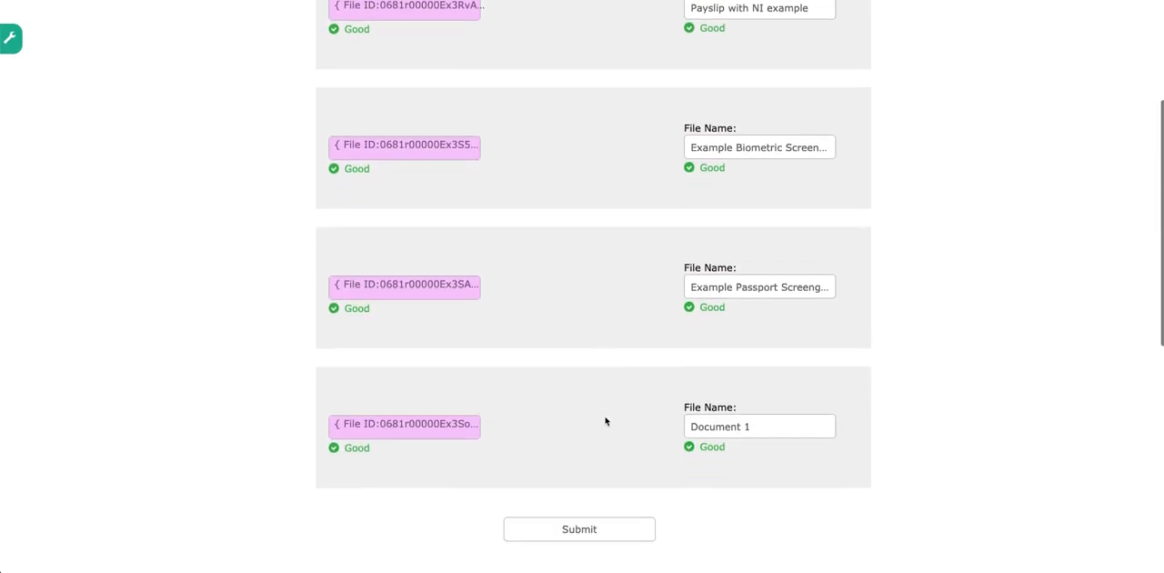
{"action": "scroll", "coordinate": [606, 420], "scroll_direction": "down", "scroll_amount": 1}
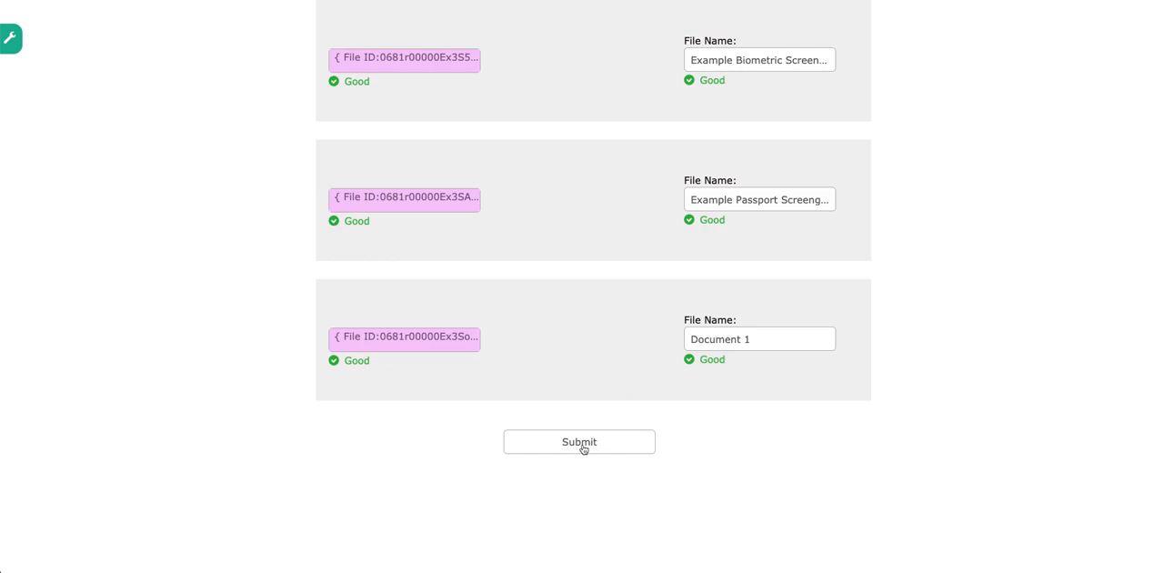
{"action": "left_click", "coordinate": [583, 443]}
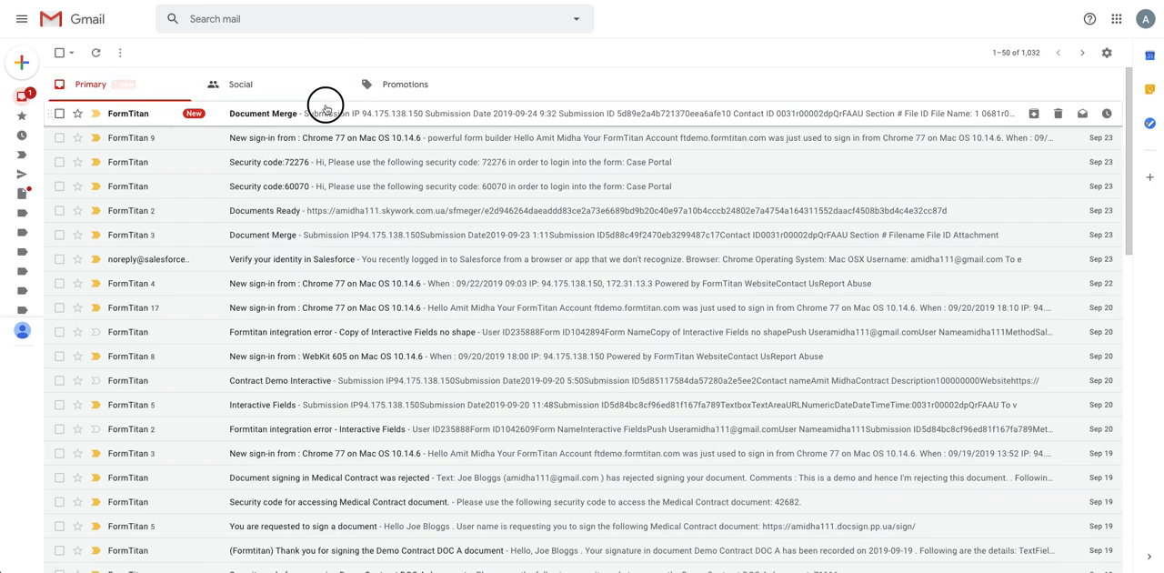
In Gmail, check the Document Merge e-mail and open the merged file link from the "Documents Ready (Files merged)" e-mail.
{"action": "left_click", "coordinate": [325, 109]}
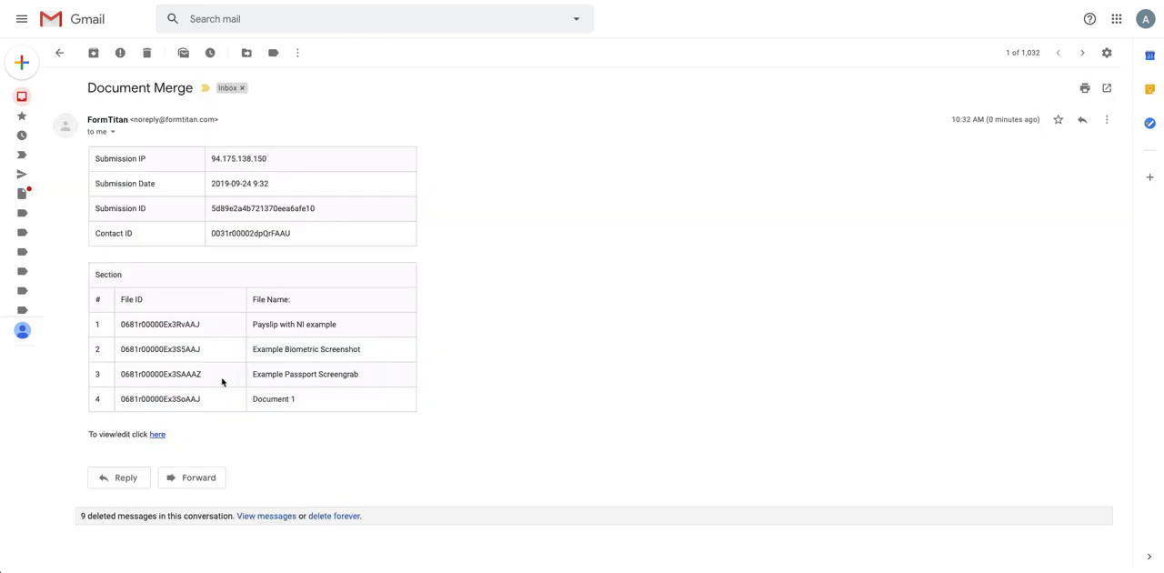
{"action": "left_click", "coordinate": [22, 97]}
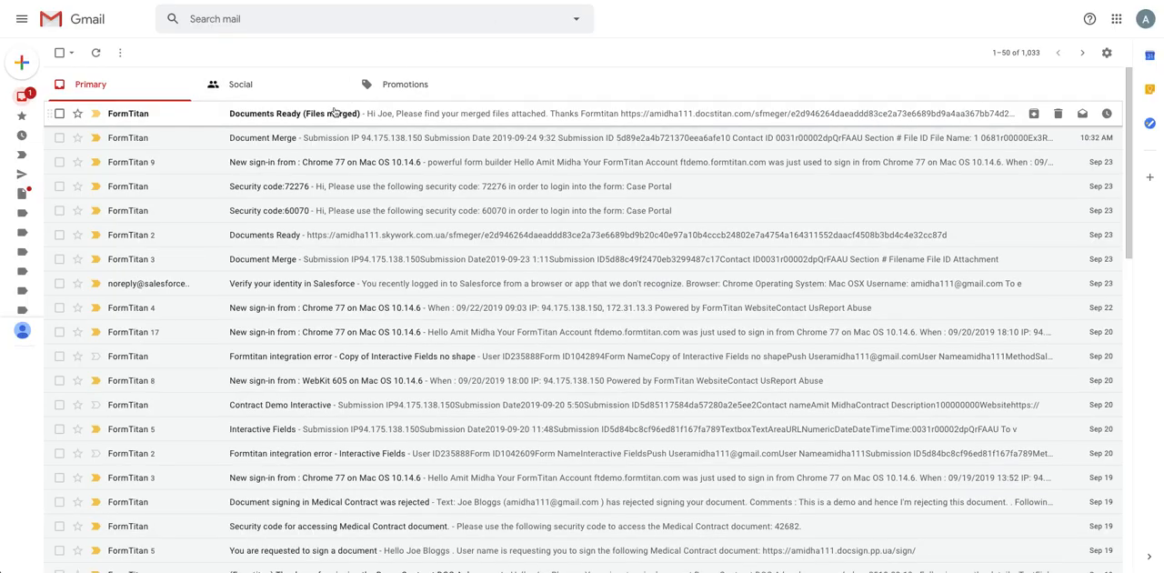
{"action": "left_click", "coordinate": [327, 111]}
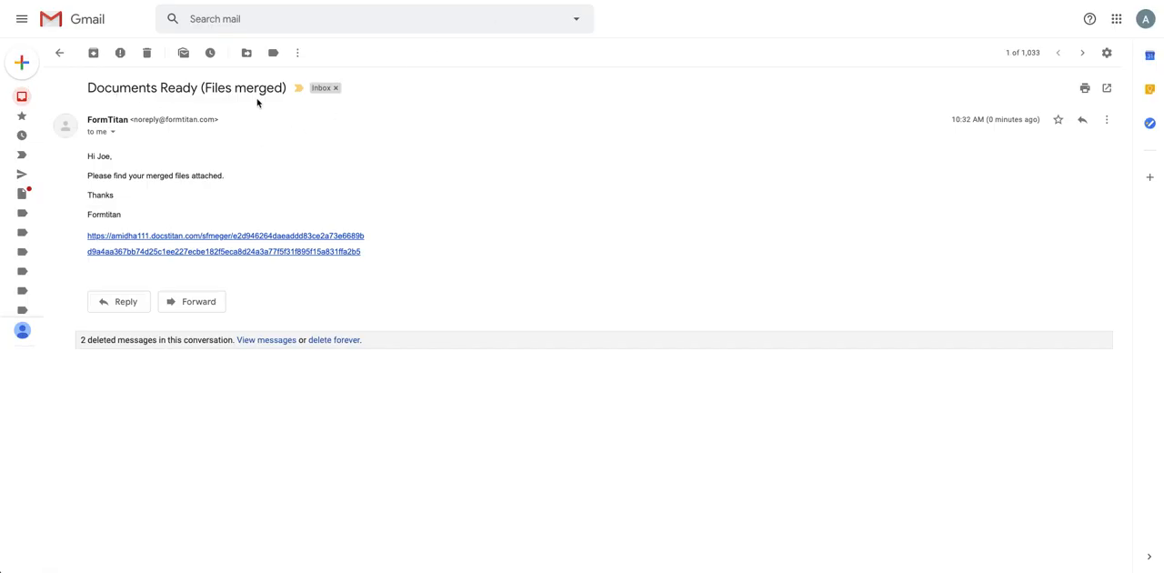
{"action": "left_click", "coordinate": [191, 252]}
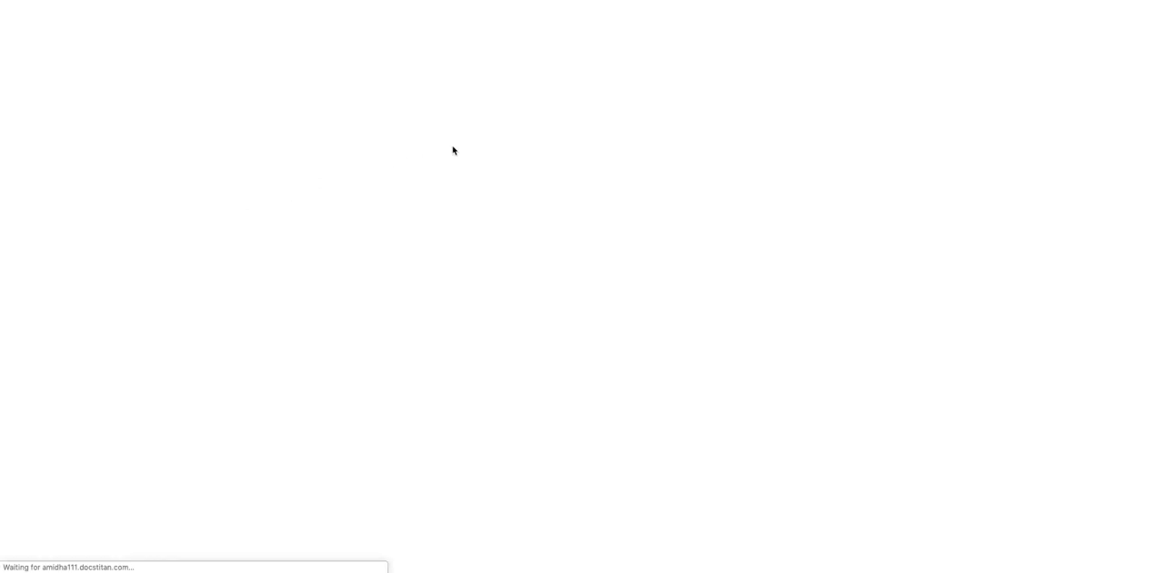
Enter the recipient's e-mail address to download the merged file, and open the downloaded PDF.
{"action": "left_click", "coordinate": [489, 105]}
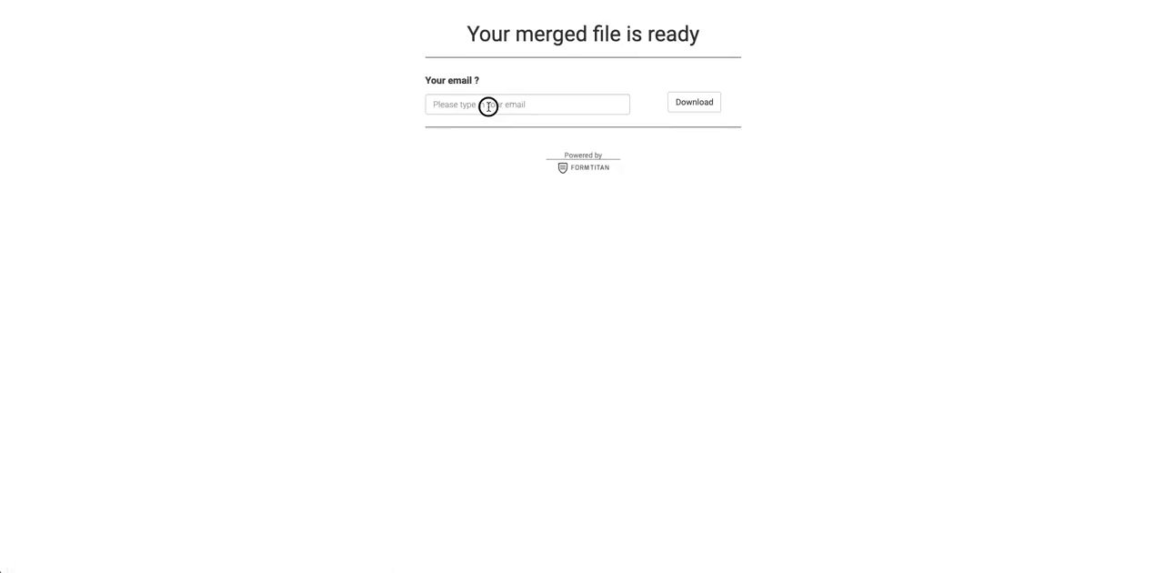
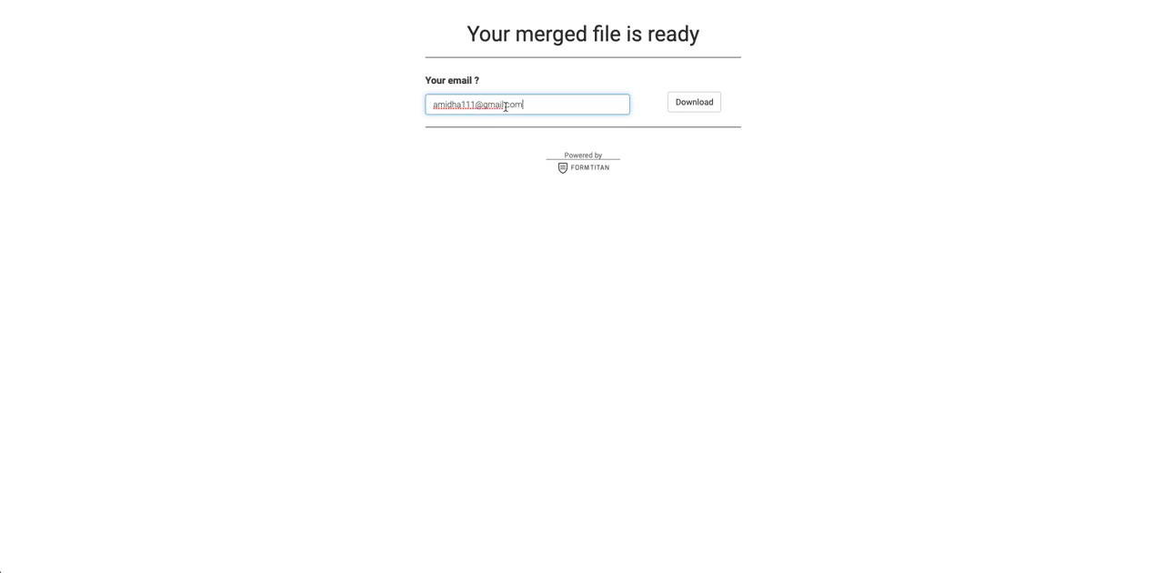
{"action": "left_click", "coordinate": [711, 107]}
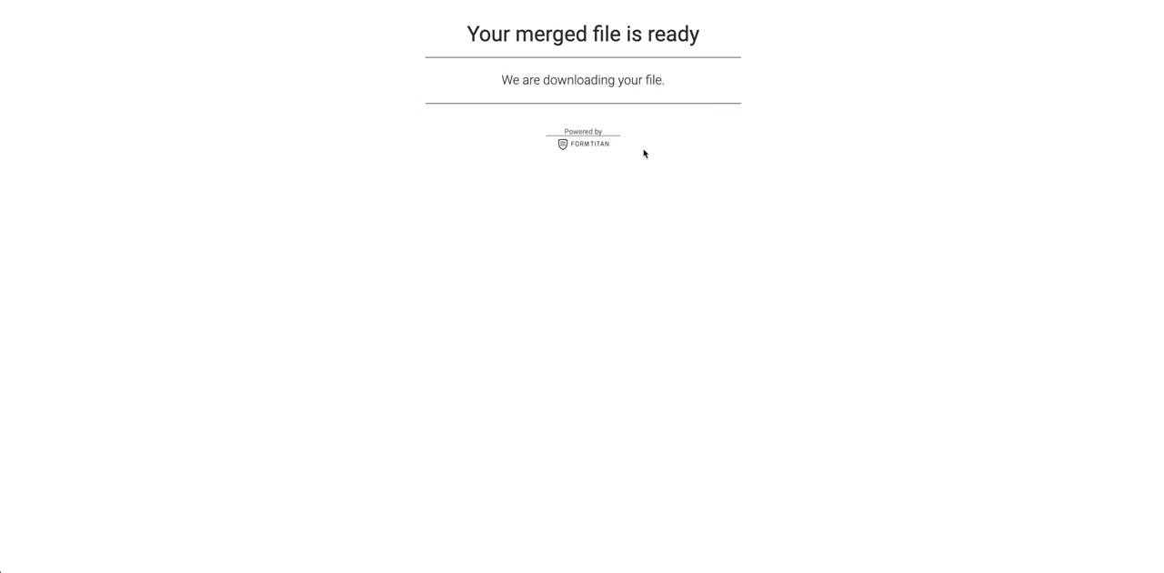
{"action": "left_click", "coordinate": [73, 561]}
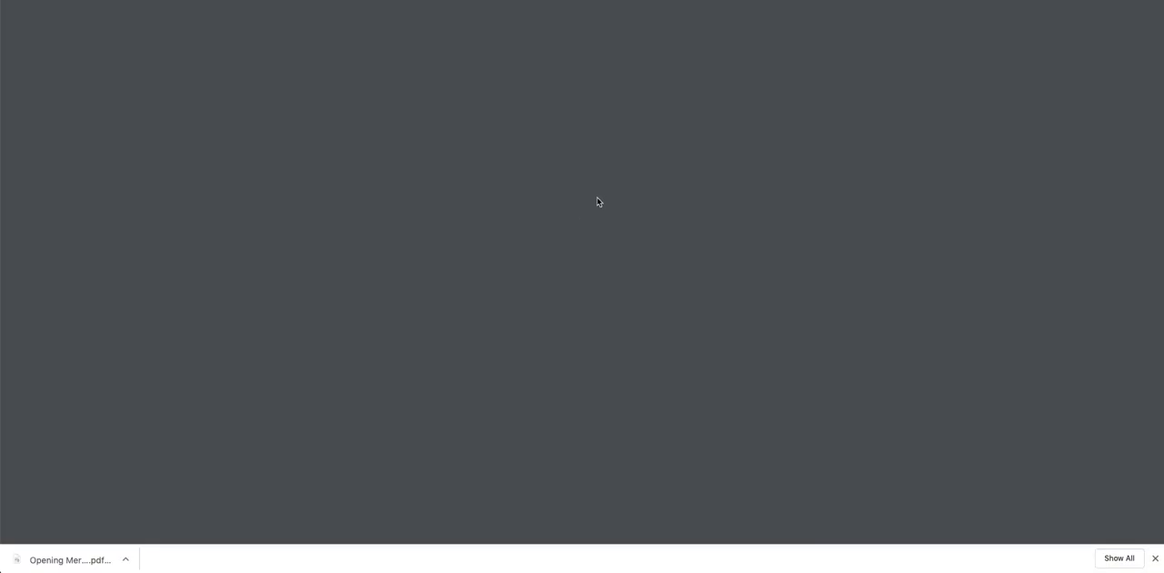
Look through the pages of the downloaded merged PDF to check that the contact's files were combined.
{"action": "scroll", "coordinate": [600, 198], "scroll_direction": "down", "scroll_amount": 4}
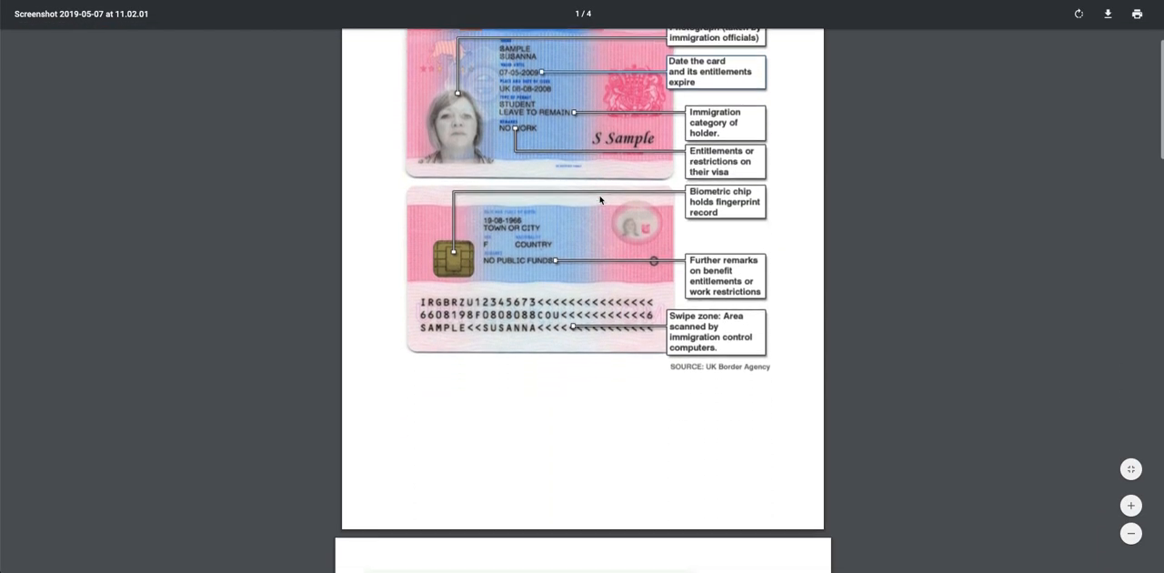
{"action": "scroll", "coordinate": [601, 198], "scroll_direction": "down", "scroll_amount": 20}
{"action": "scroll", "coordinate": [600, 199], "scroll_direction": "down", "scroll_amount": 20}
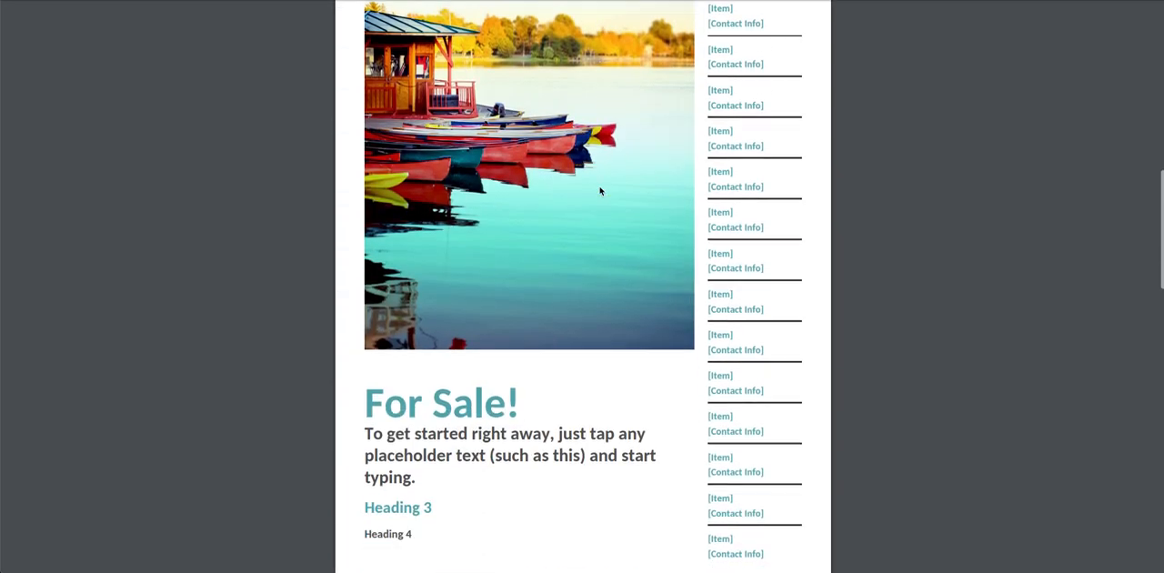
{"action": "scroll", "coordinate": [600, 191], "scroll_direction": "down", "scroll_amount": 15}
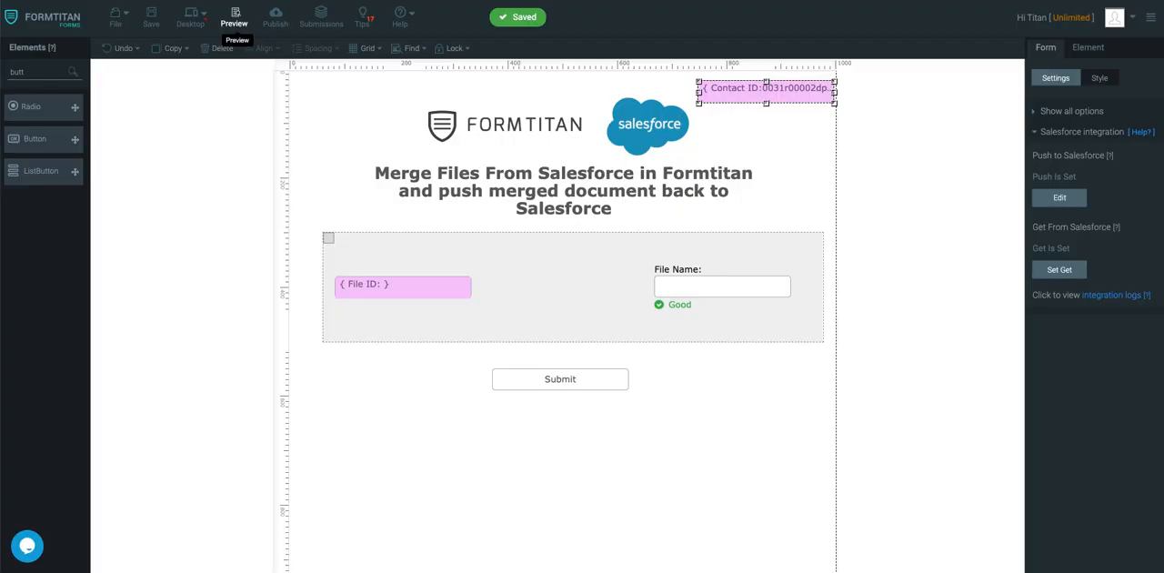
Switch to the contact's record in Salesforce and open the full list of its files.
{"action": "left_click", "coordinate": [1085, 305]}
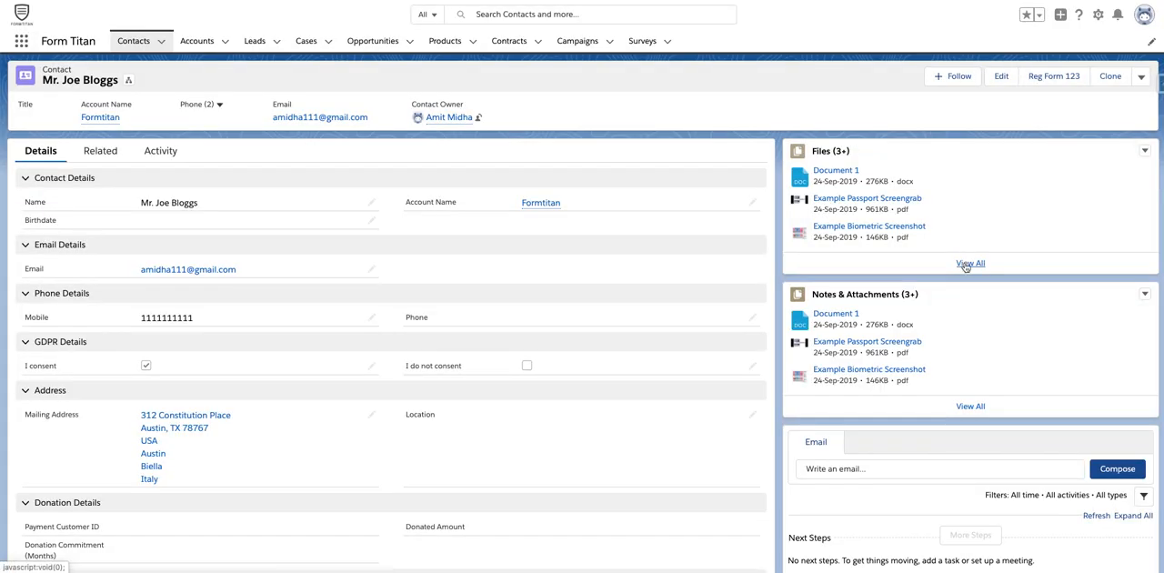
{"action": "left_click", "coordinate": [964, 263]}
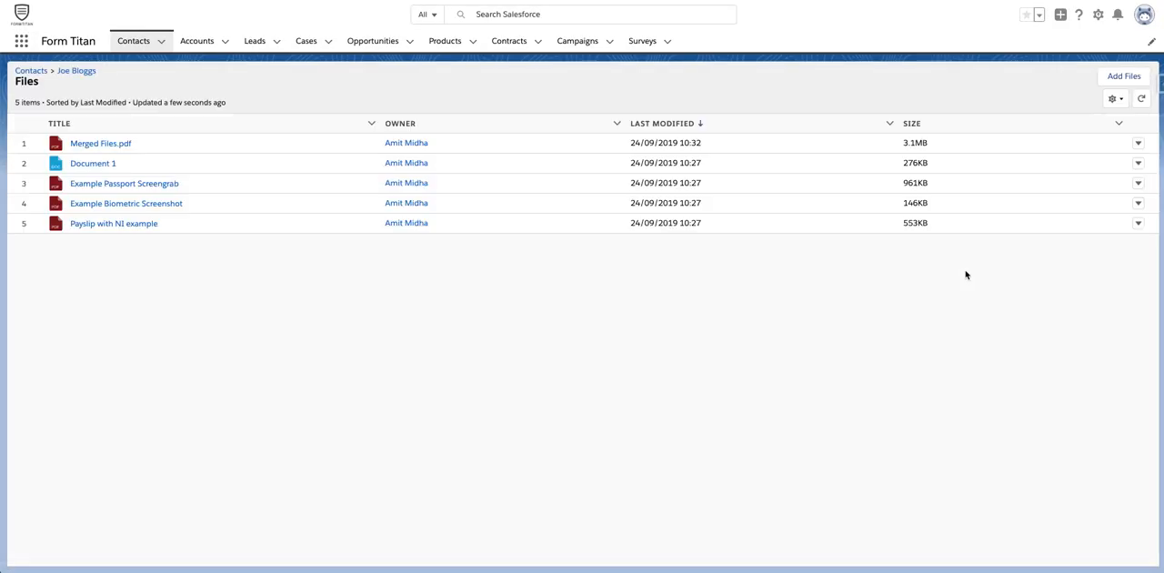
Preview Merged Files.pdf from the contact's files, look through its pages, and close the preview.
{"action": "left_click", "coordinate": [116, 146]}
{"action": "scroll", "coordinate": [709, 152], "scroll_direction": "down", "scroll_amount": 15}
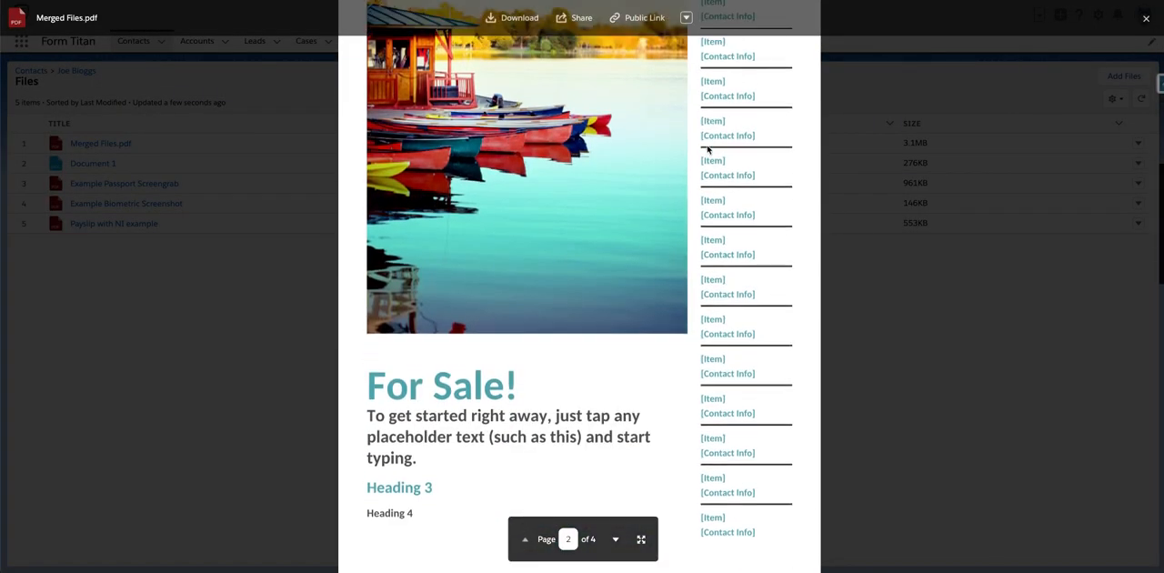
{"action": "scroll", "coordinate": [710, 143], "scroll_direction": "up", "scroll_amount": 15}
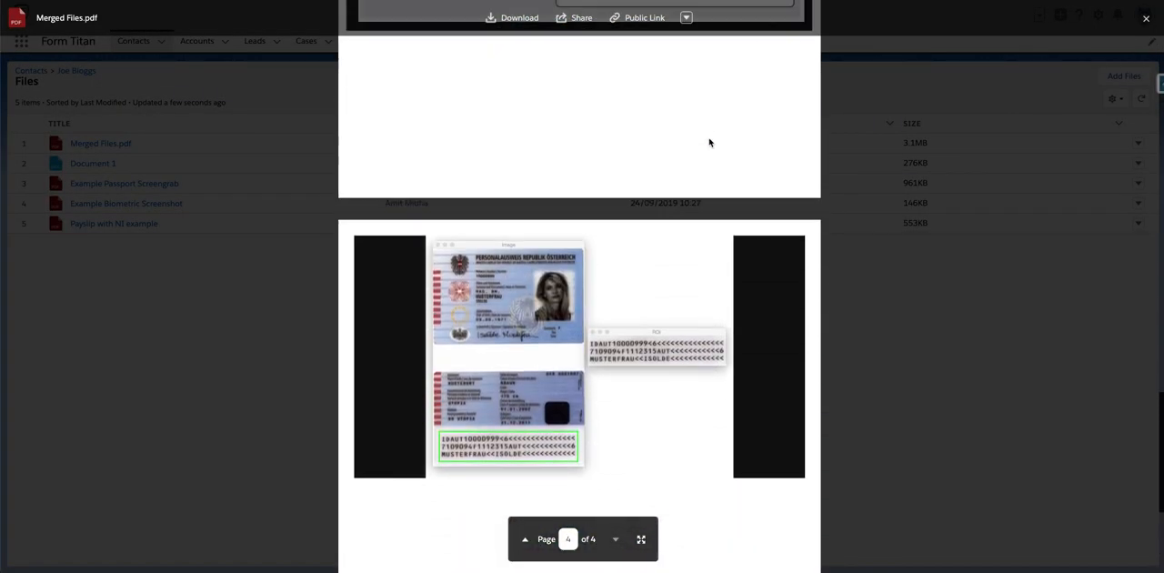
{"action": "scroll", "coordinate": [709, 143], "scroll_direction": "up", "scroll_amount": 8}
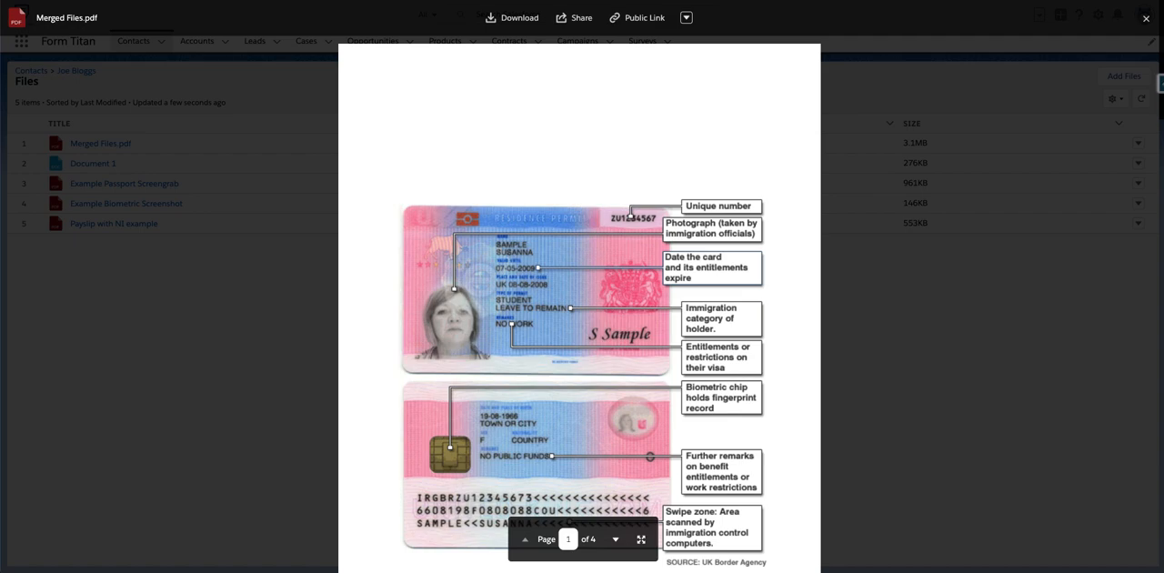
{"action": "left_click", "coordinate": [1146, 19]}
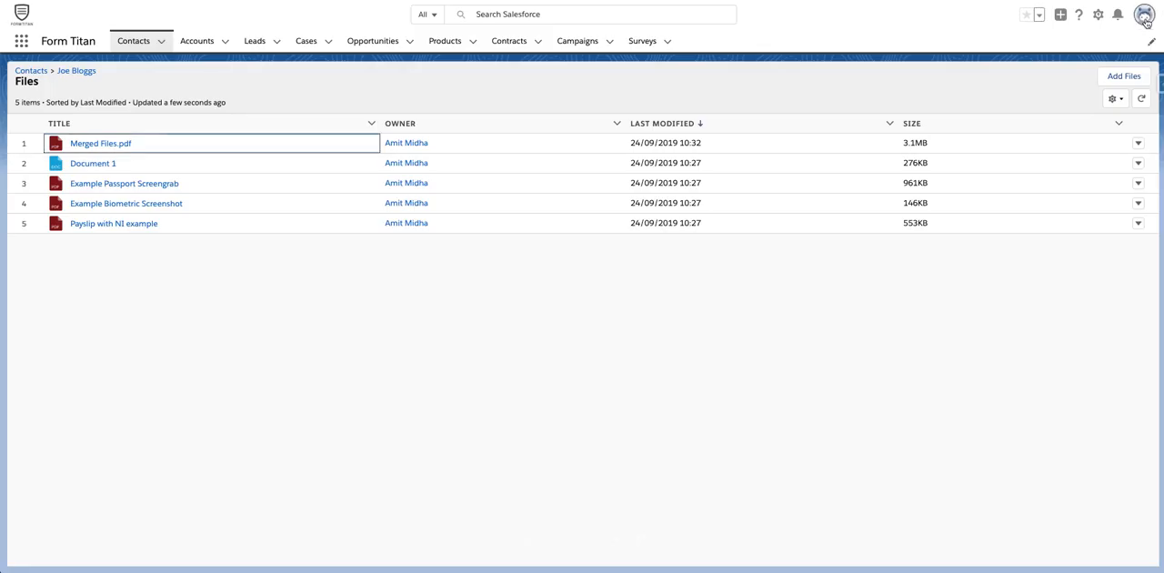